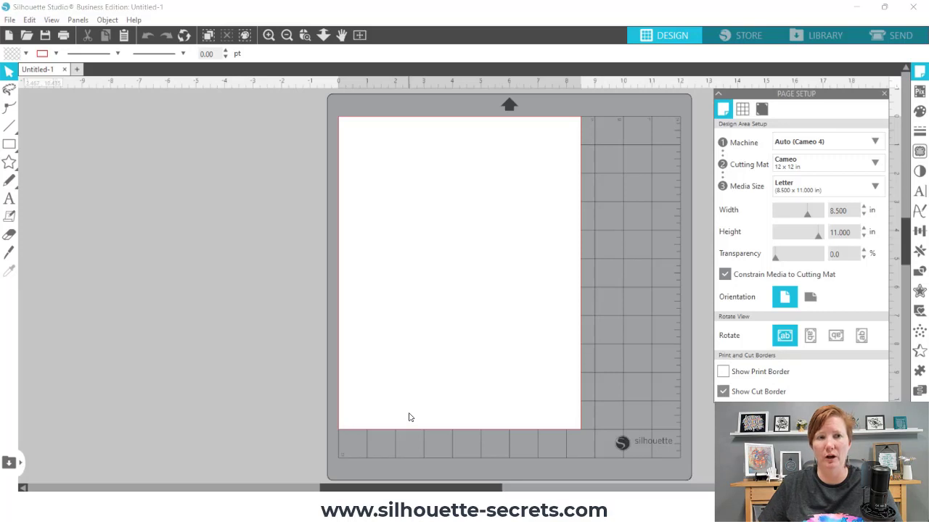
# - Draw a rounded rectangle about 4.65 in wide and 3.80 in high on the upper part of the page
pyautogui.moveTo(9, 144)
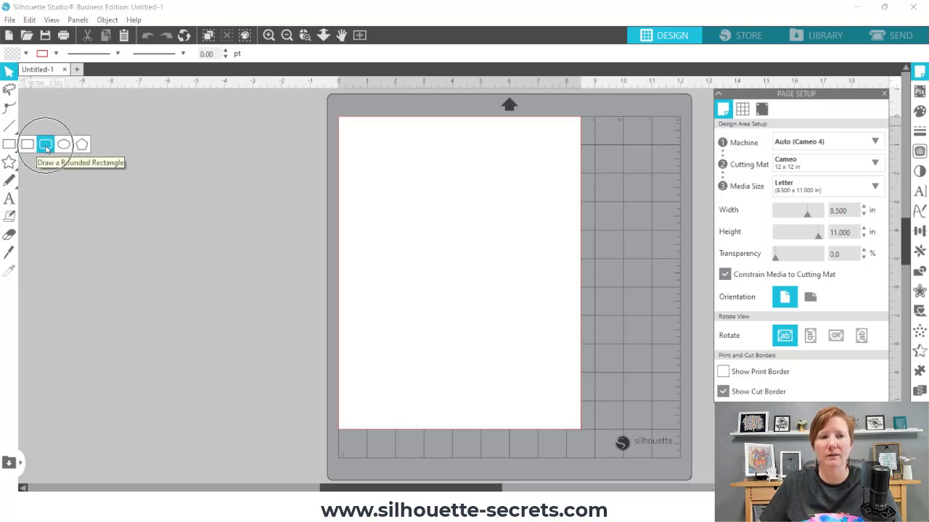
pyautogui.click(46, 146)
pyautogui.moveTo(376, 167); pyautogui.dragTo(509, 272)
pyautogui.click(485, 272)
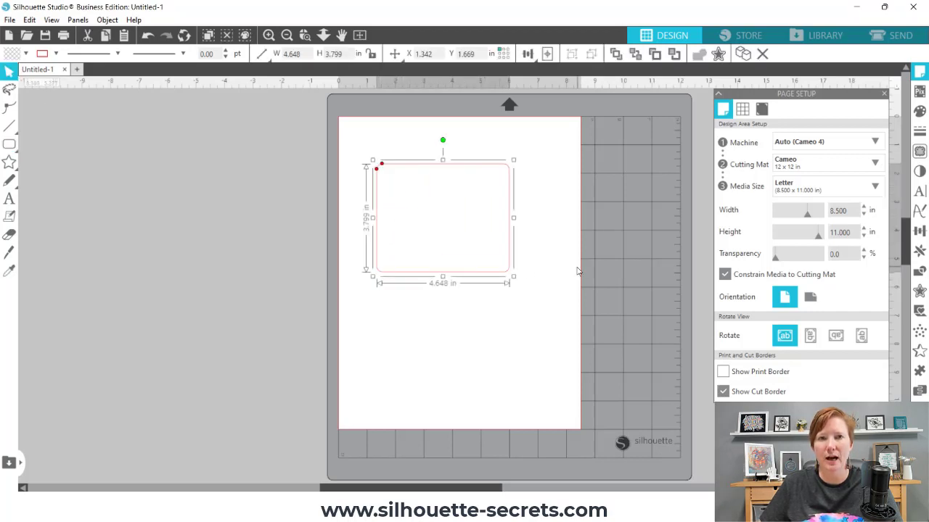
# - Resize the rounded rectangle to 5.5 in wide and 5.5 in high
pyautogui.click(919, 232)
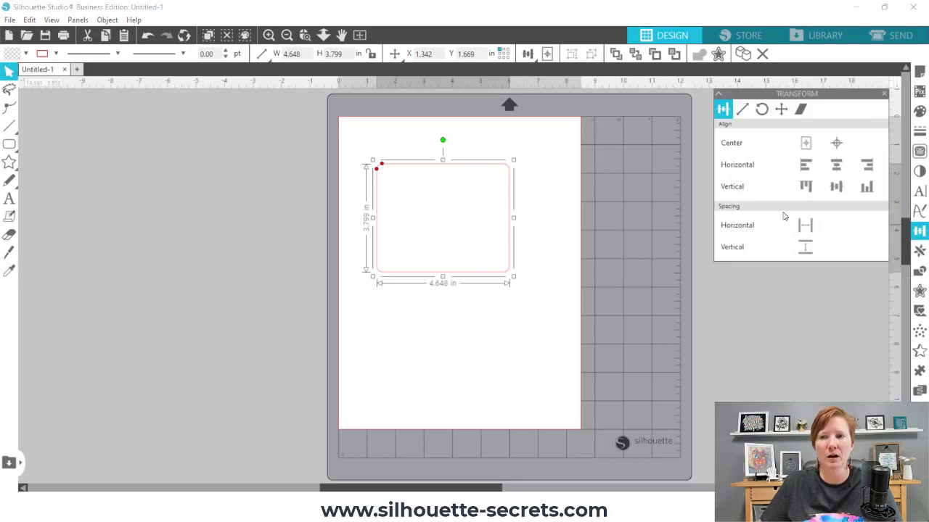
pyautogui.click(744, 111)
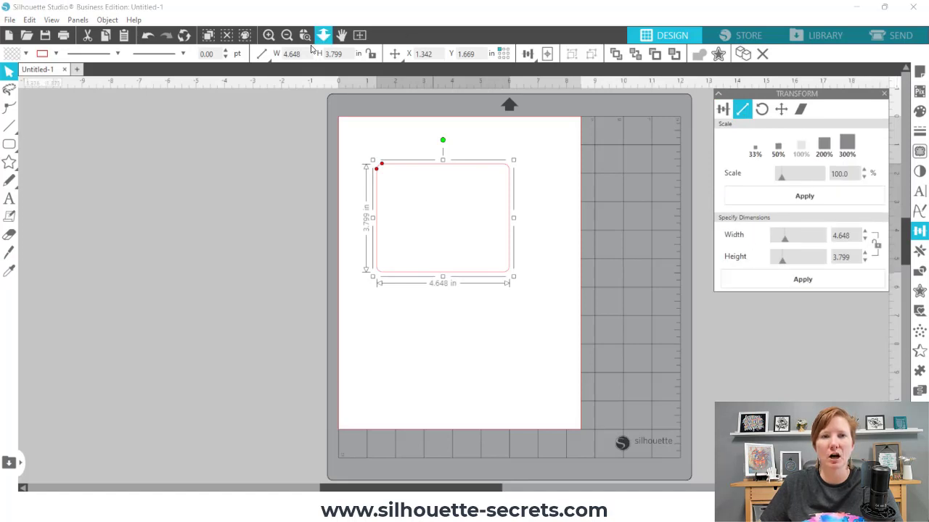
pyautogui.press('ctrl')
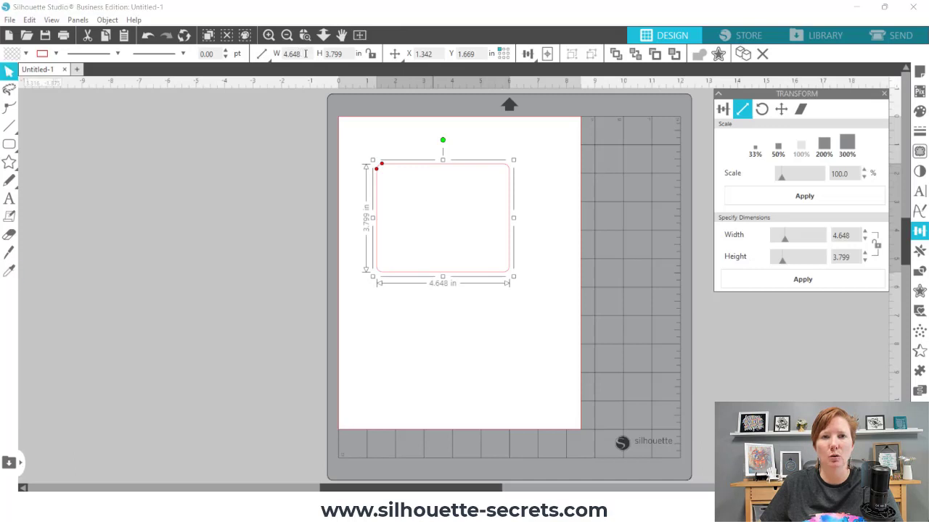
pyautogui.press('ctrl')
pyautogui.click(261, 56)
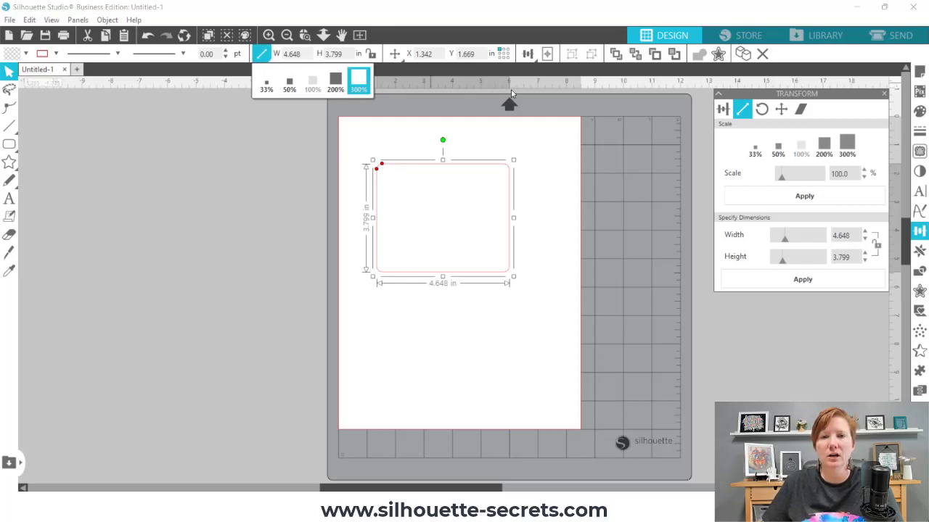
pyautogui.doubleClick(841, 235)
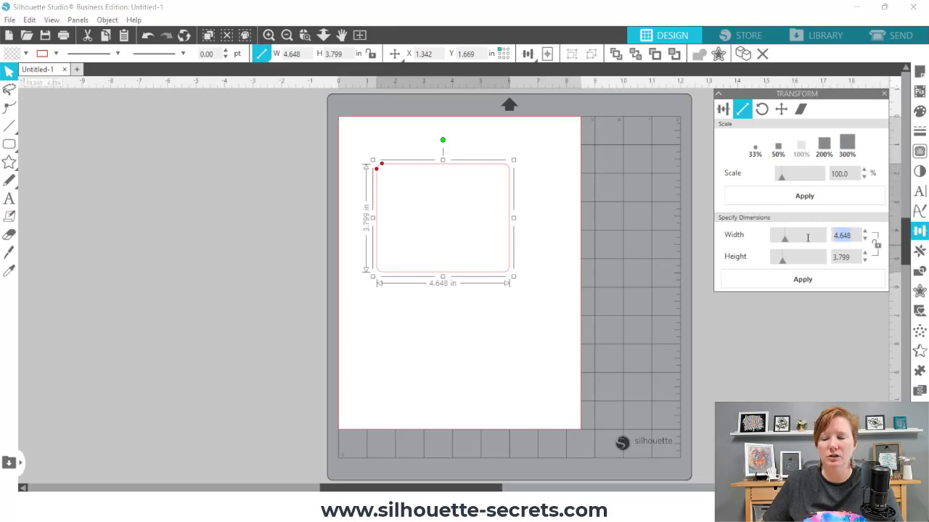
pyautogui.write('5.5')
pyautogui.press('Tab')
pyautogui.write('5')
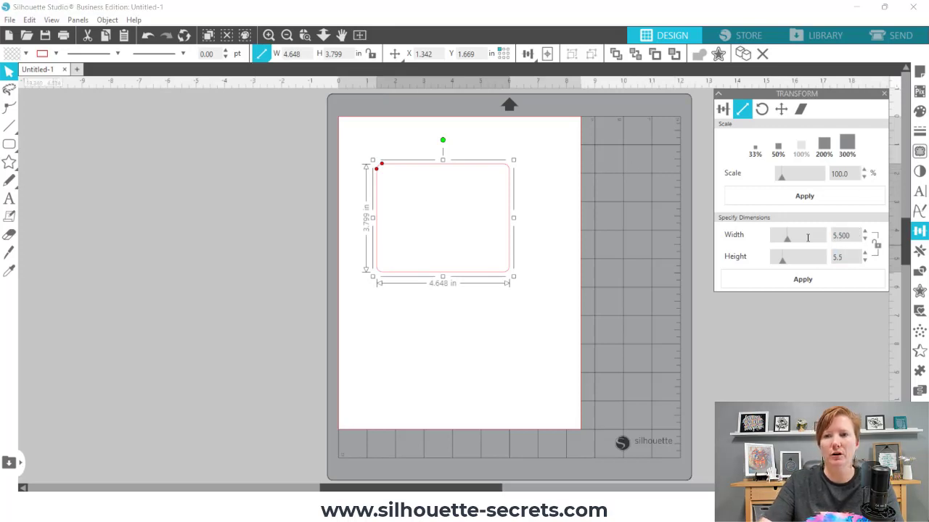
pyautogui.press('Return')
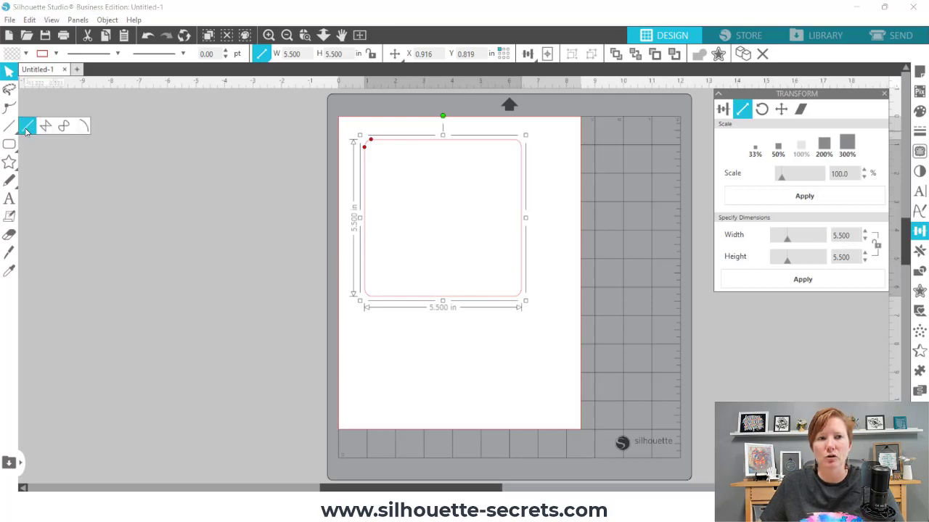
# - Draw a straight horizontal line across the rounded square from side to side and set its width to 5.5 in
pyautogui.click(26, 129)
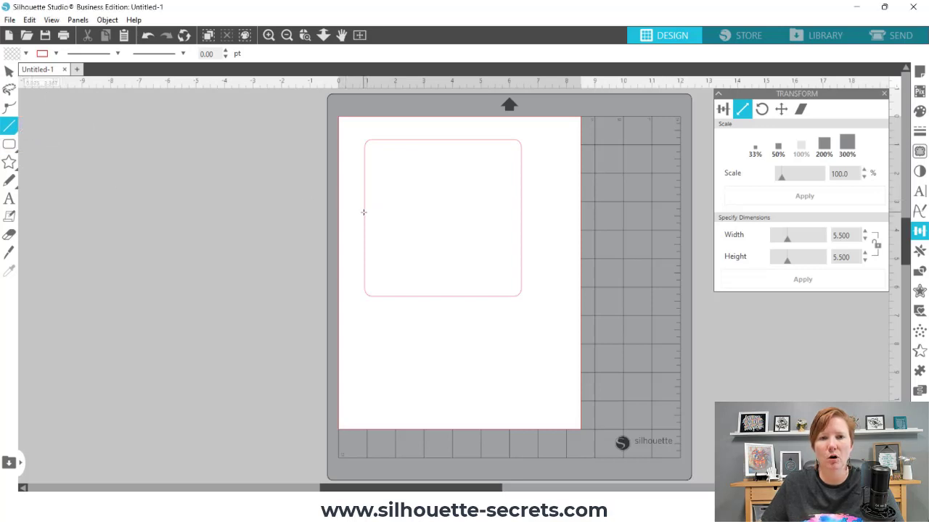
pyautogui.moveTo(364, 212); pyautogui.dragTo(520, 210)
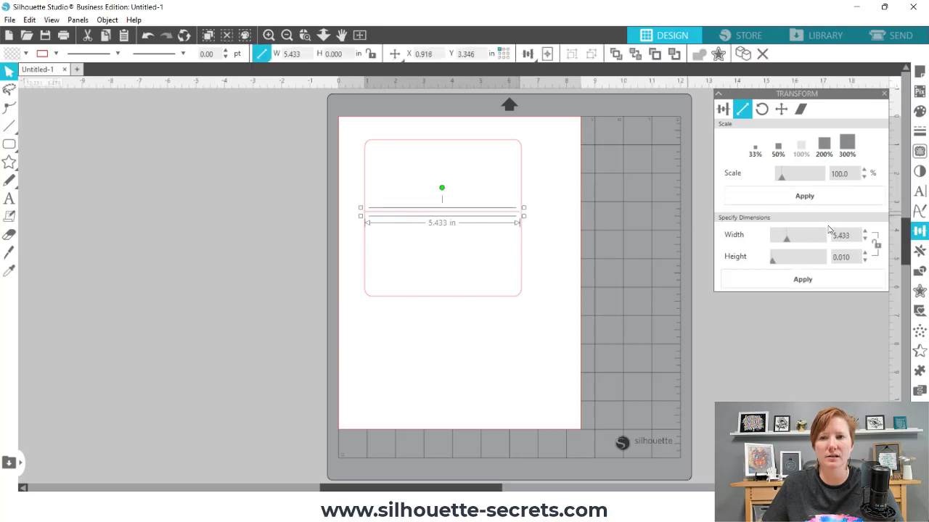
pyautogui.doubleClick(845, 234)
pyautogui.write('5.5')
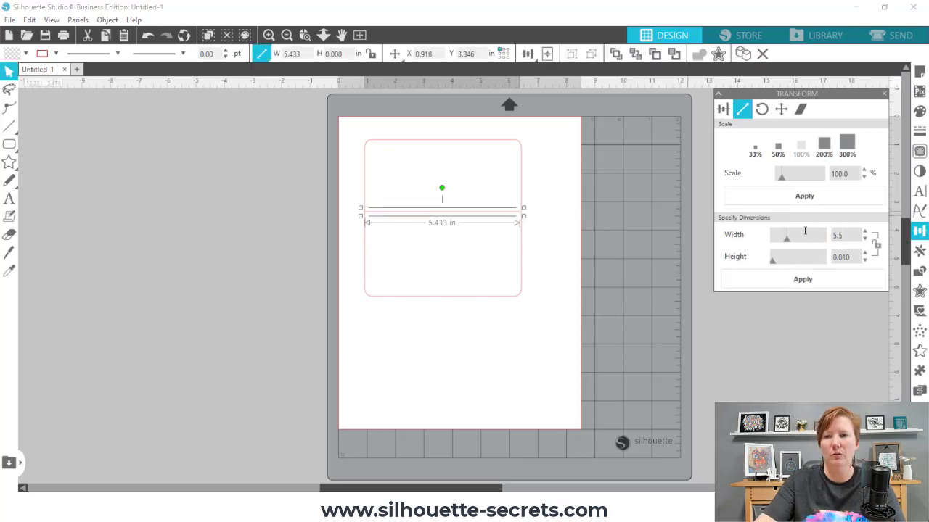
pyautogui.press('Return')
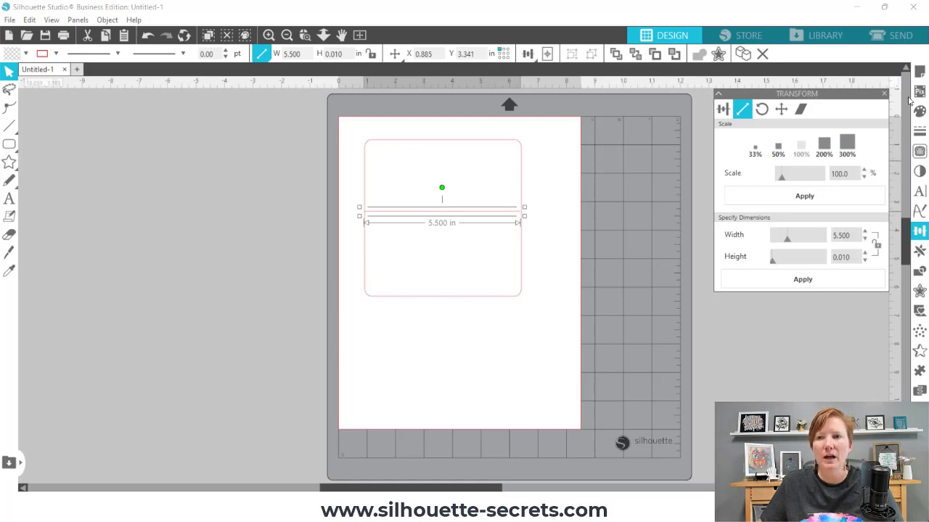
# - Give the horizontal line a medium-dash line style and shorten it to about 5.33 in
pyautogui.click(921, 134)
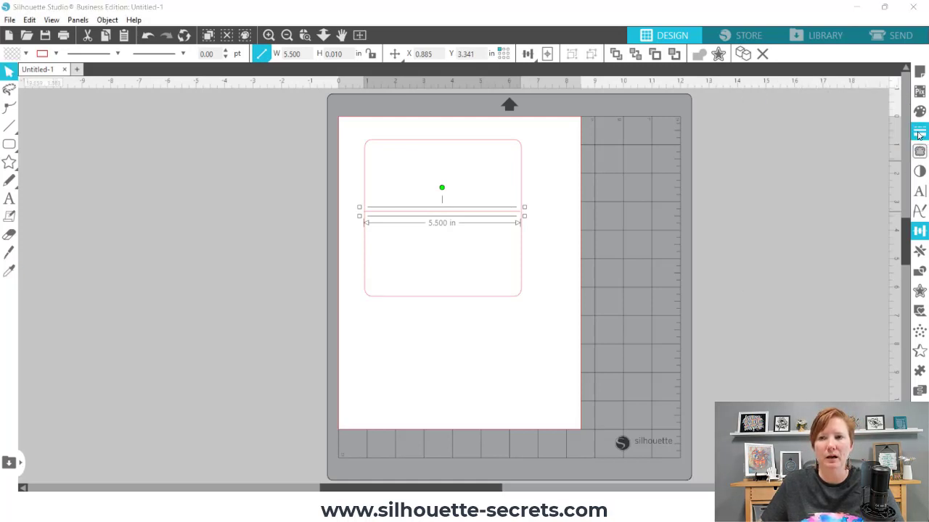
pyautogui.click(804, 142)
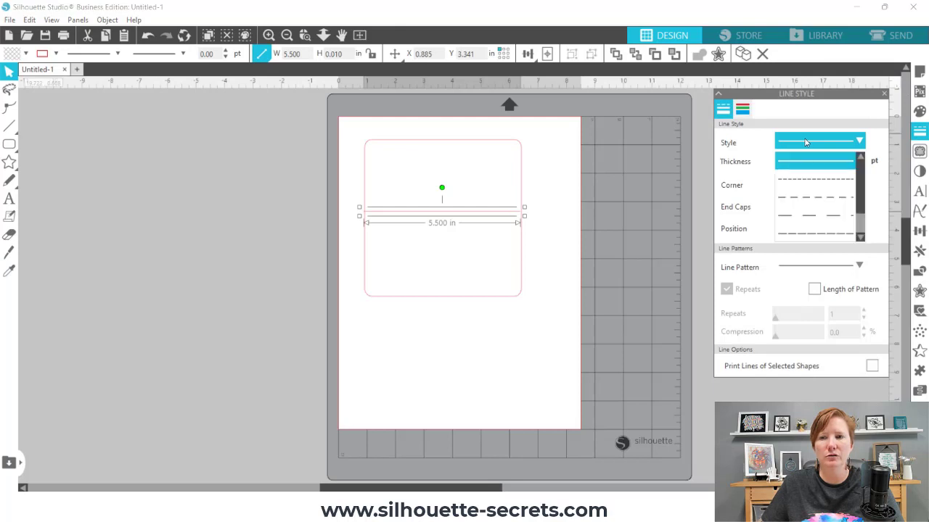
pyautogui.click(818, 203)
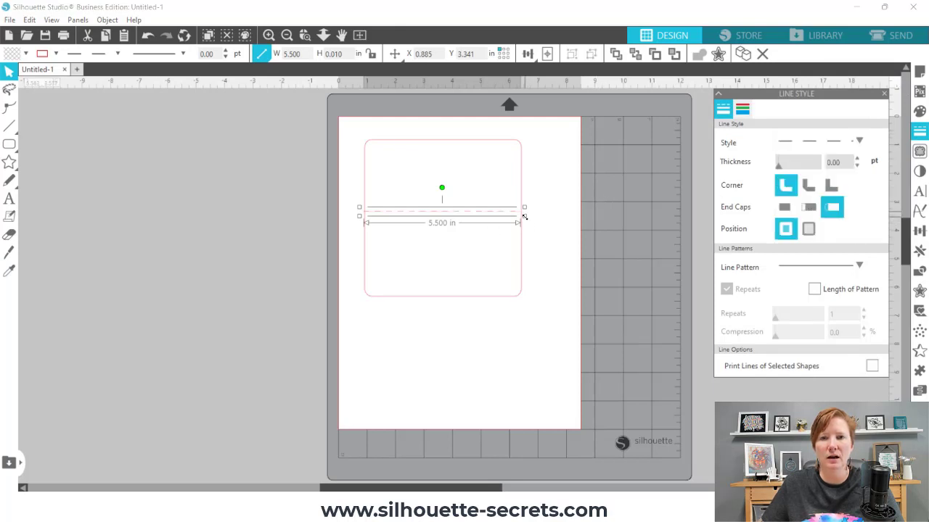
pyautogui.moveTo(523, 216); pyautogui.dragTo(510, 220)
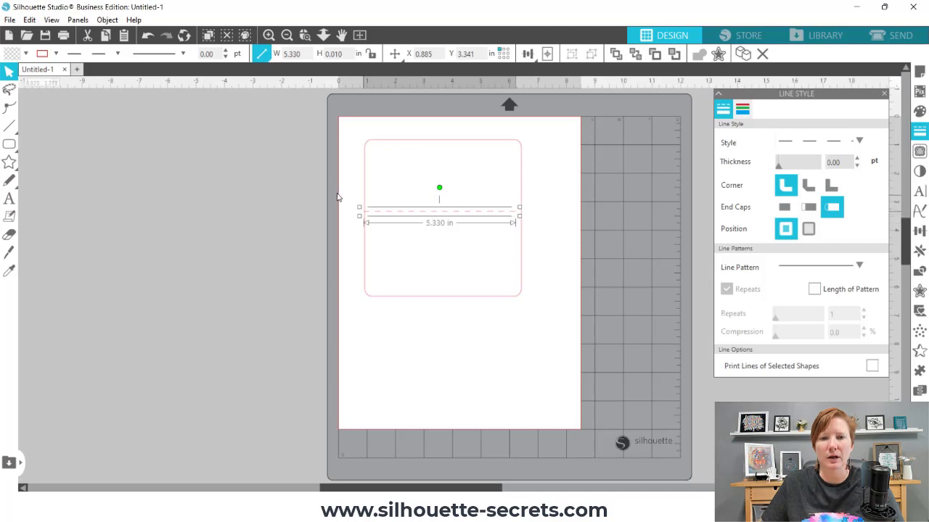
# - Align the dashed line and the rounded square on their horizontal centers
pyautogui.moveTo(334, 188); pyautogui.dragTo(409, 230)
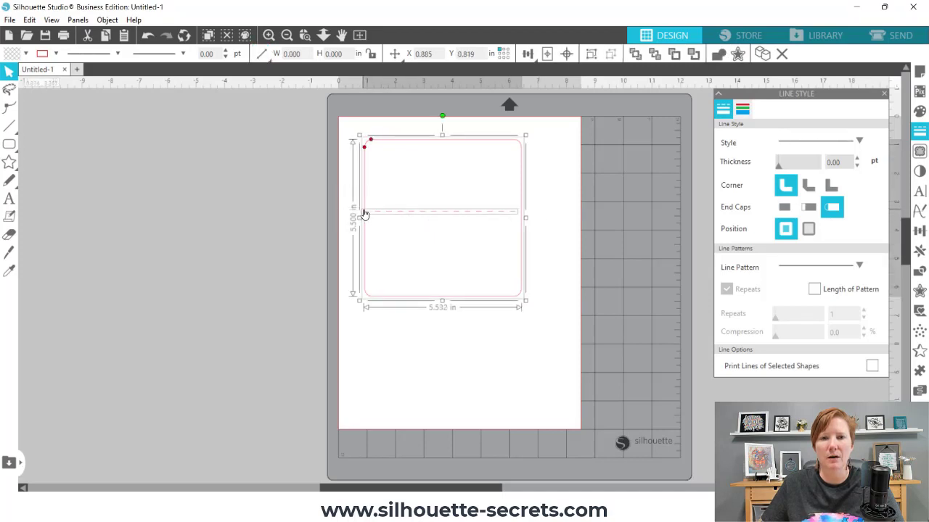
pyautogui.click(528, 57)
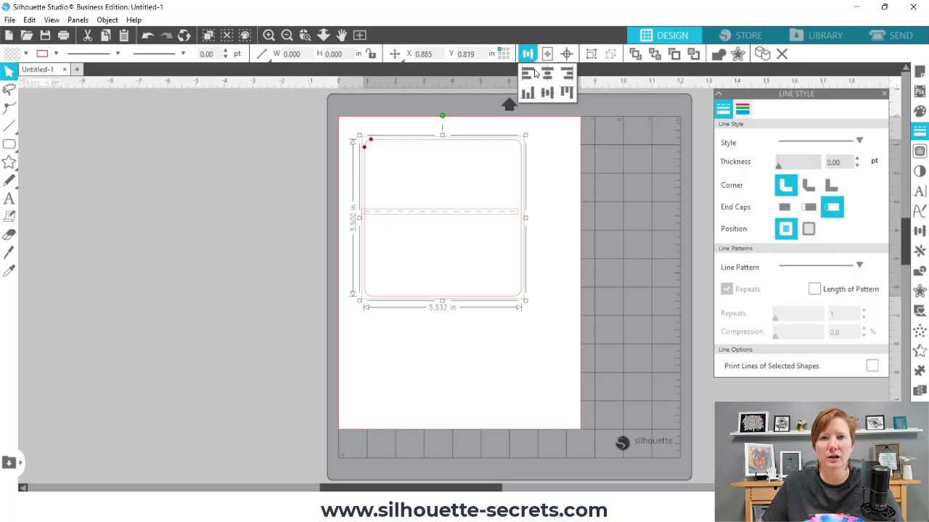
pyautogui.click(548, 79)
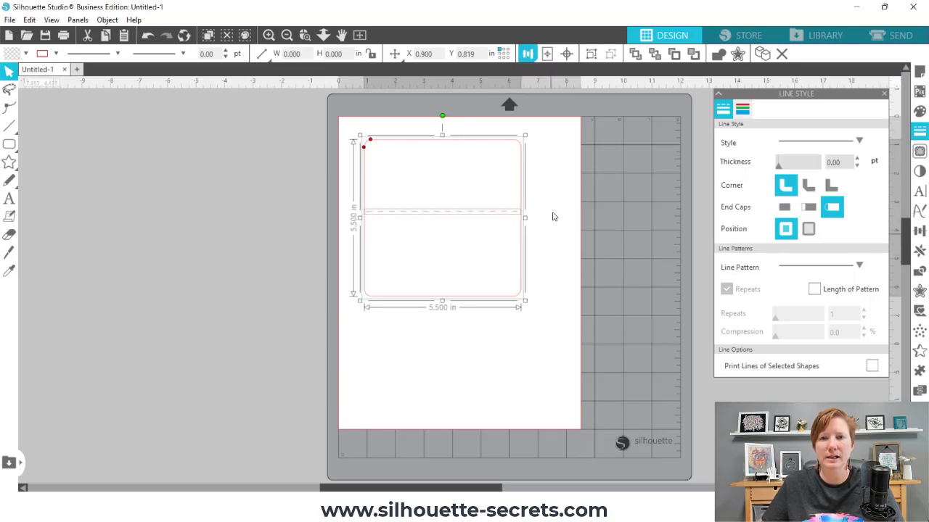
pyautogui.click(524, 56)
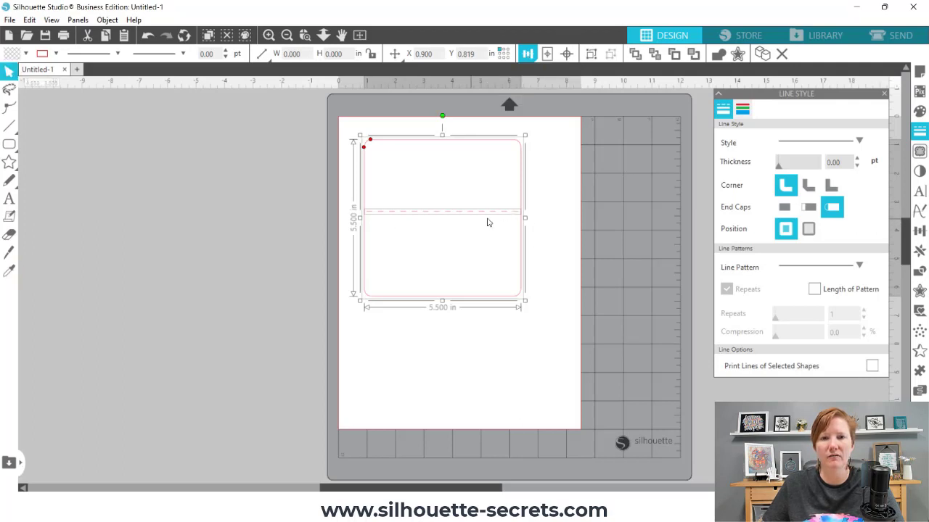
pyautogui.click(539, 211)
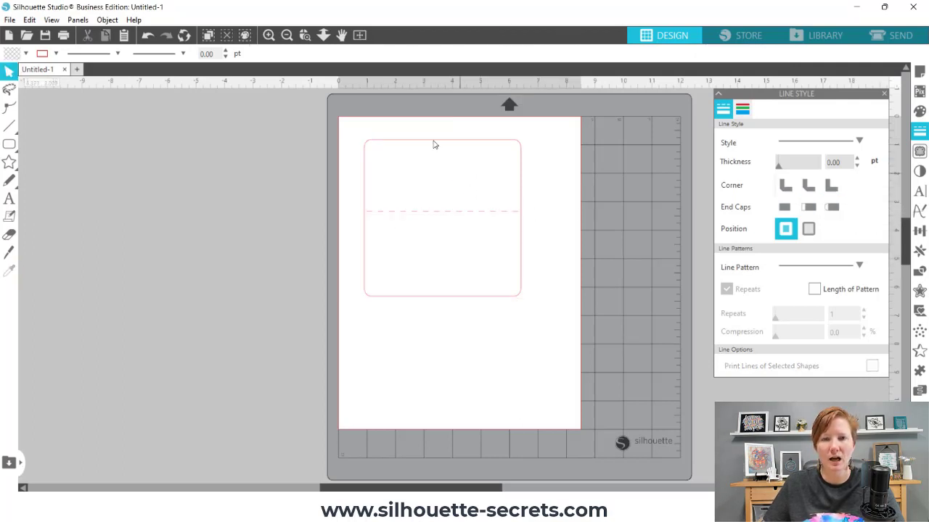
# - Align the dashed line with the top edge of the rounded square
pyautogui.moveTo(347, 125); pyautogui.dragTo(455, 245)
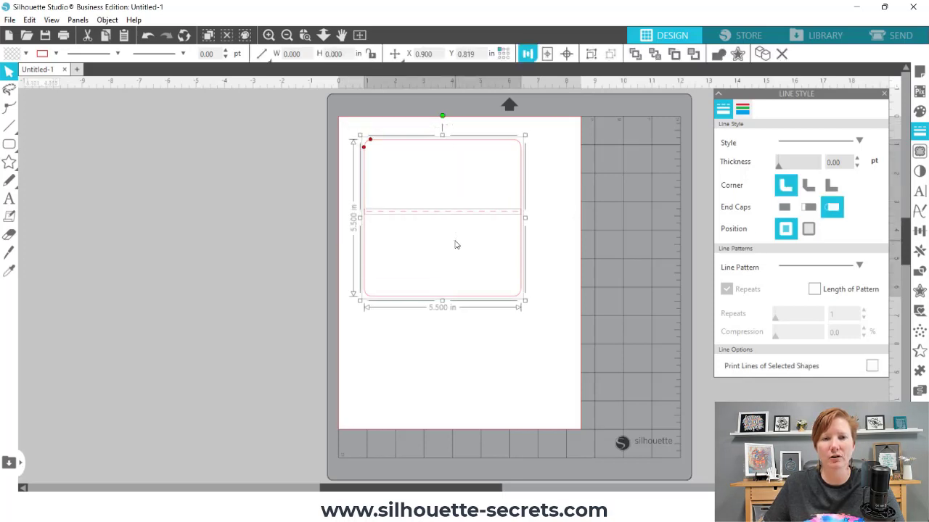
pyautogui.click(530, 56)
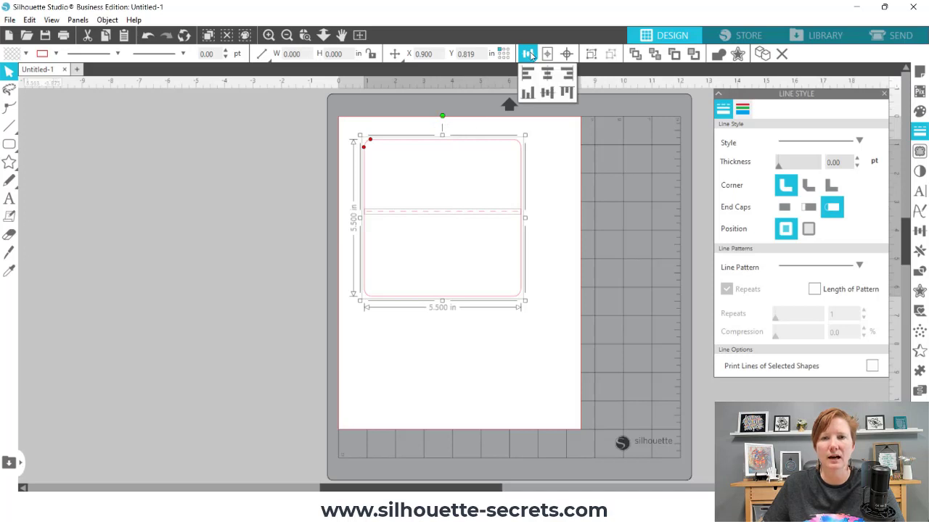
pyautogui.click(569, 93)
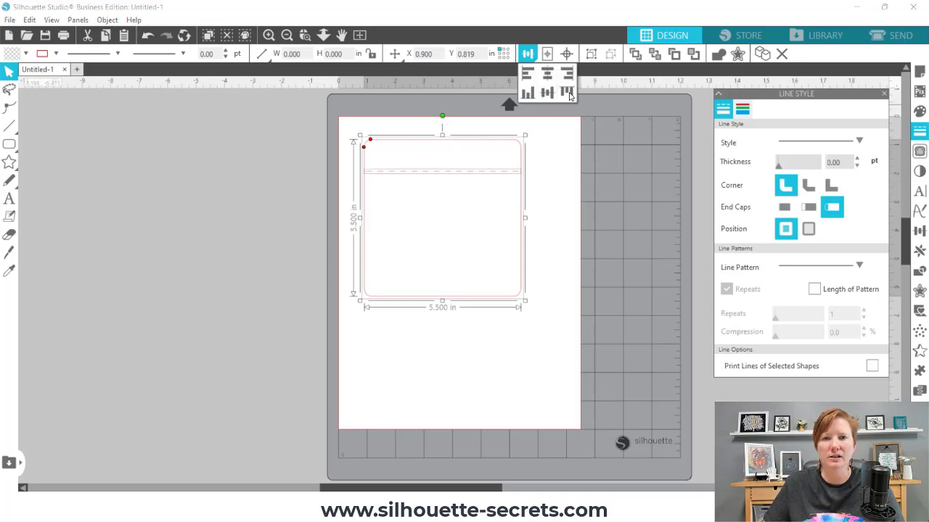
pyautogui.click(568, 183)
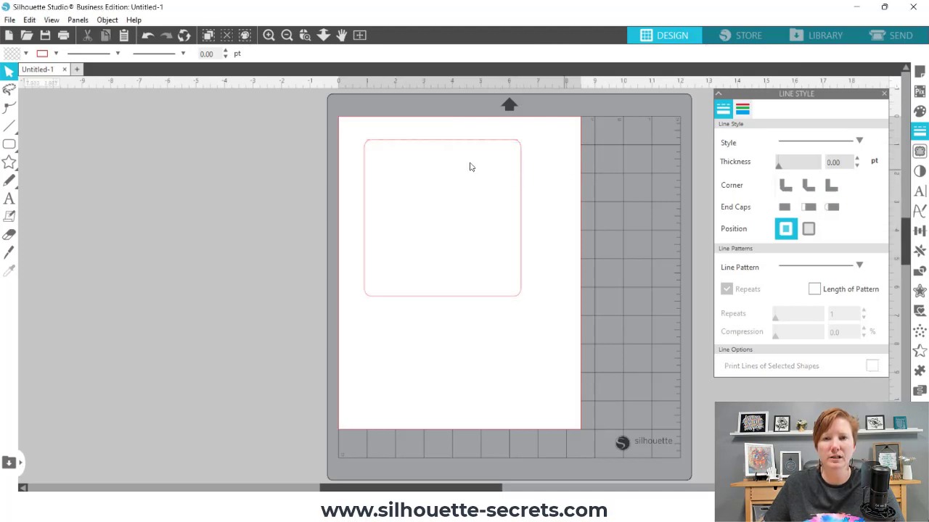
# - Move the dashed line down from the square's top edge by exactly 2.75 in
pyautogui.click(488, 145)
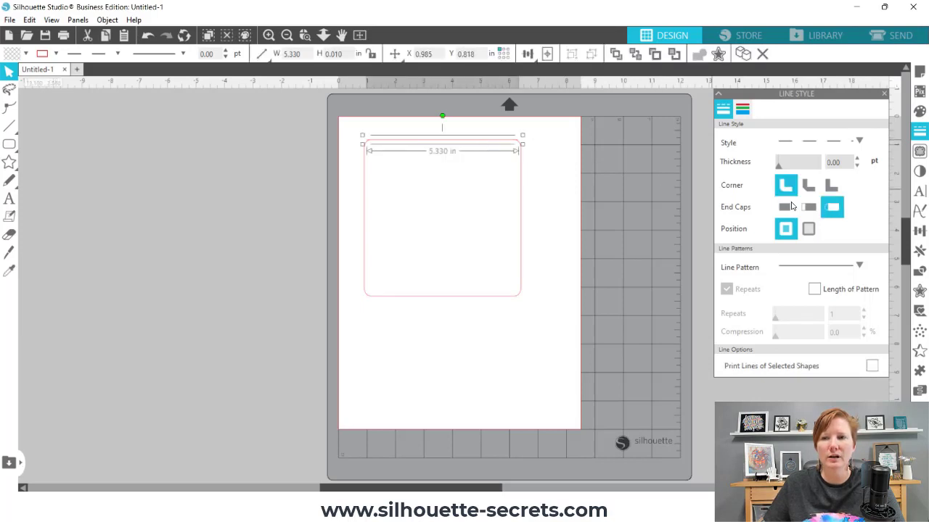
pyautogui.click(919, 234)
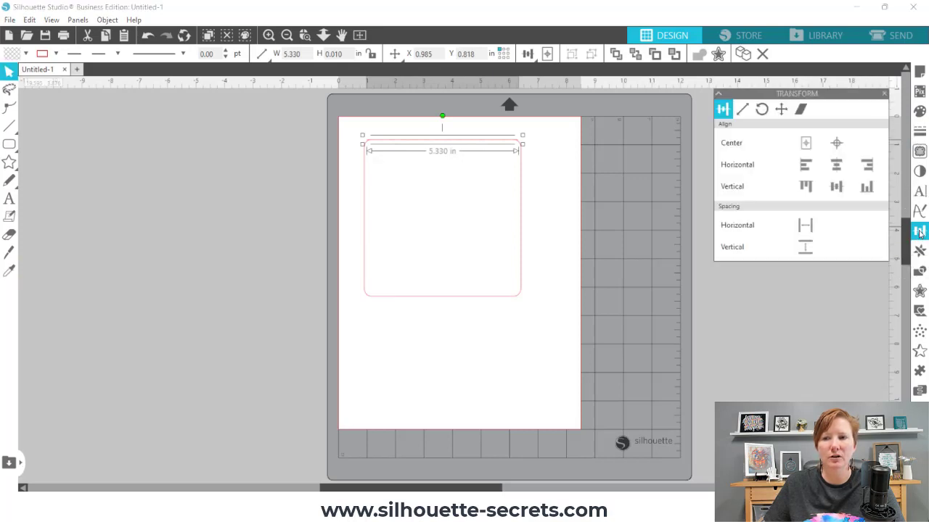
pyautogui.click(780, 110)
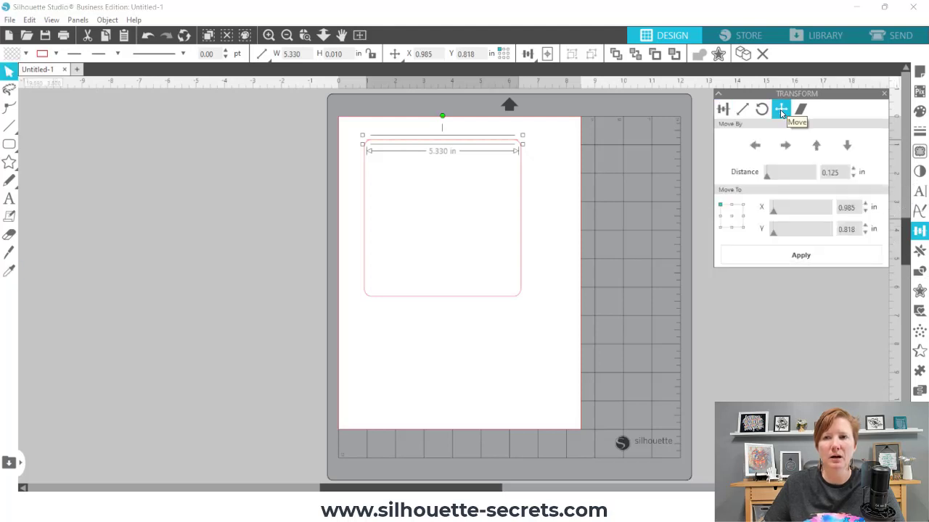
pyautogui.click(394, 54)
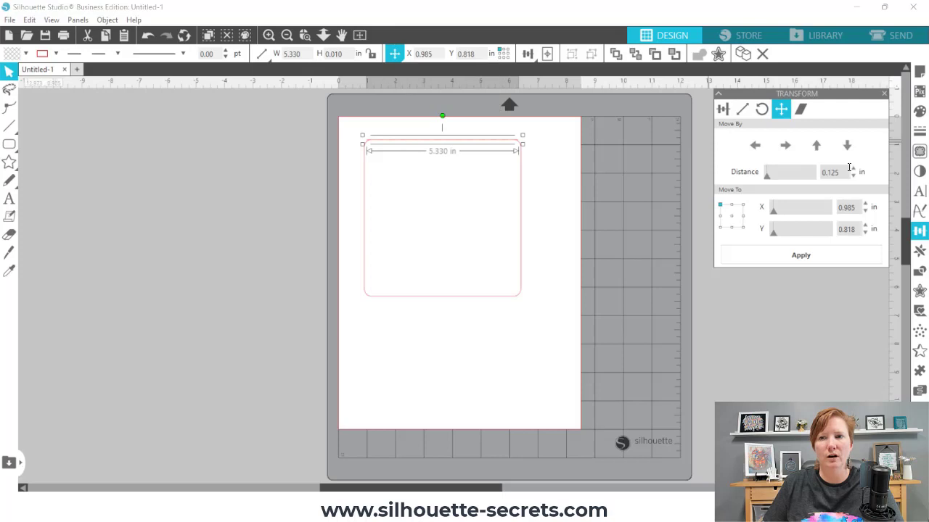
pyautogui.moveTo(843, 172); pyautogui.dragTo(798, 171)
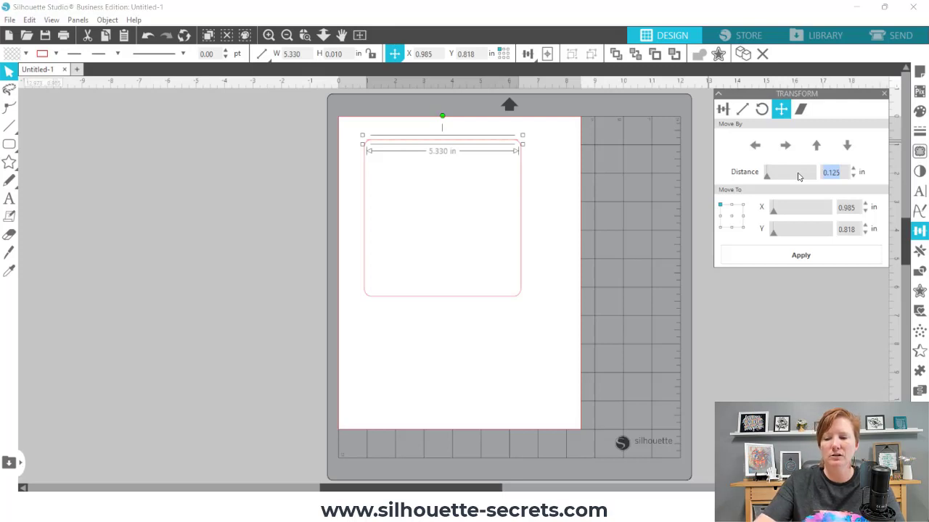
pyautogui.write('2.75')
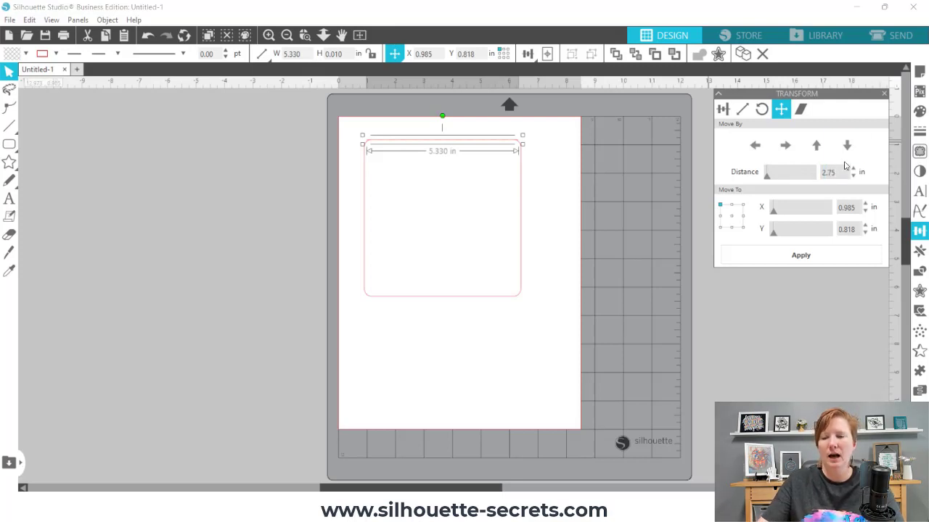
pyautogui.press('Return')
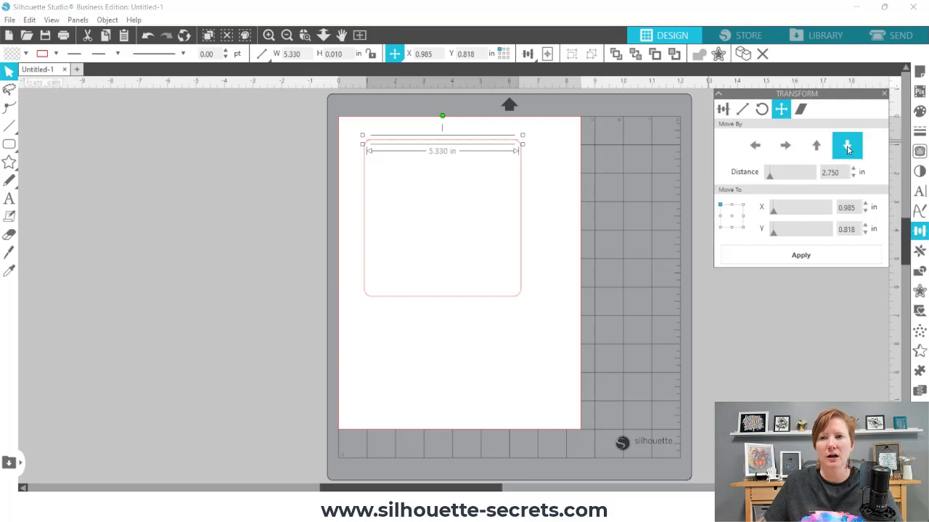
pyautogui.click(847, 148)
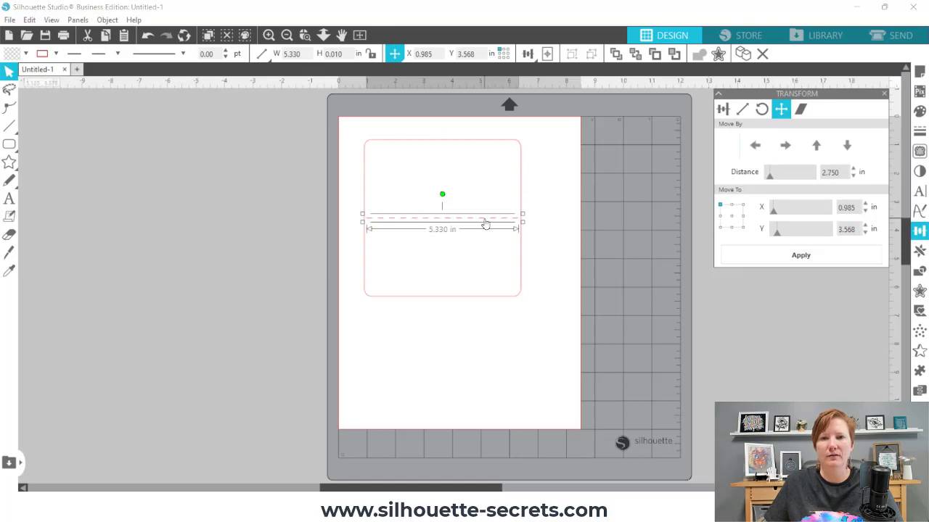
pyautogui.moveTo(341, 176); pyautogui.dragTo(472, 243)
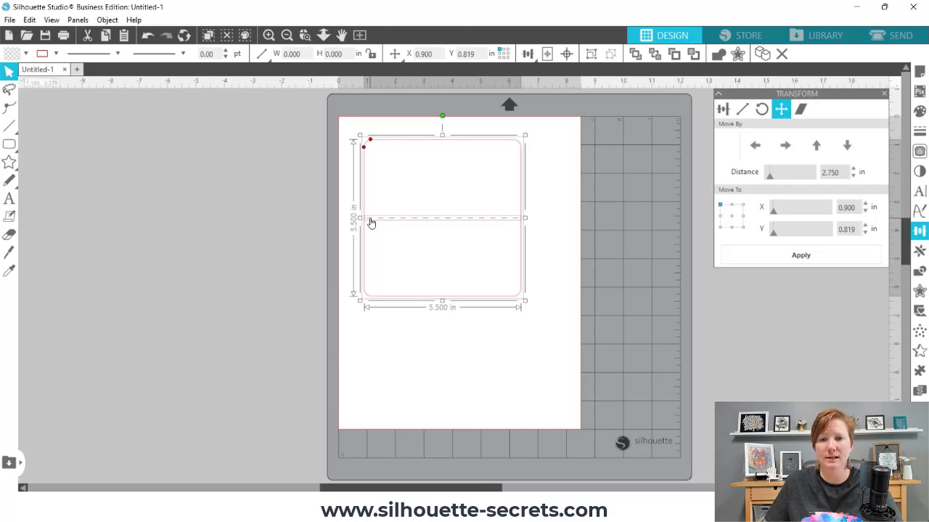
pyautogui.click(413, 227)
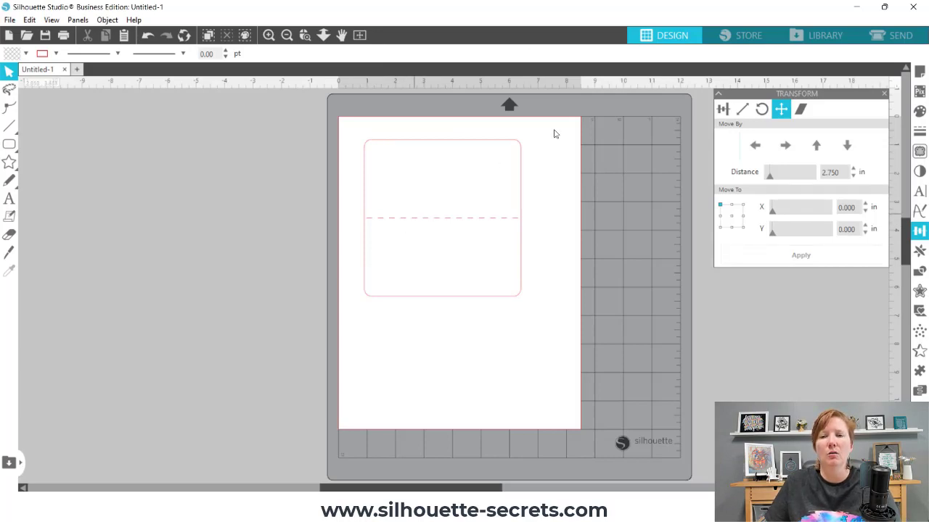
# - Search the design library for "daisy"
pyautogui.click(824, 36)
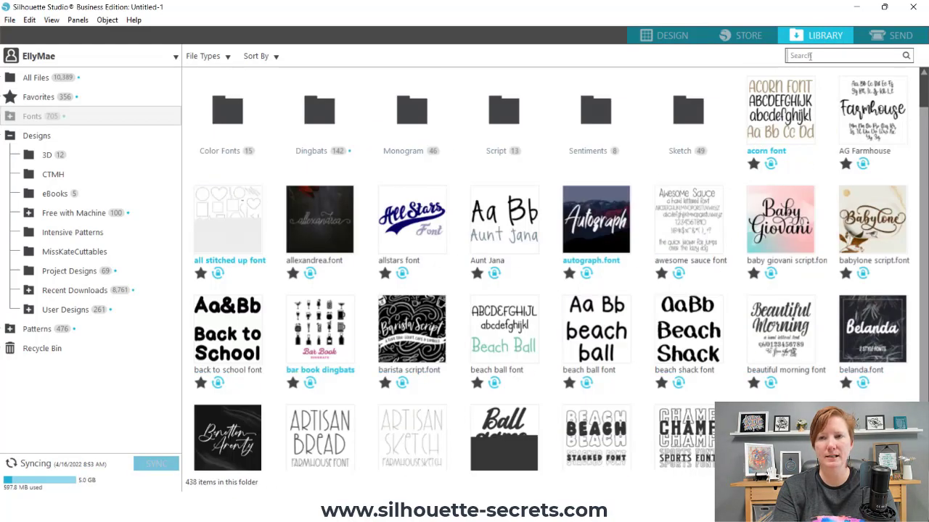
pyautogui.click(810, 56)
pyautogui.write('di')
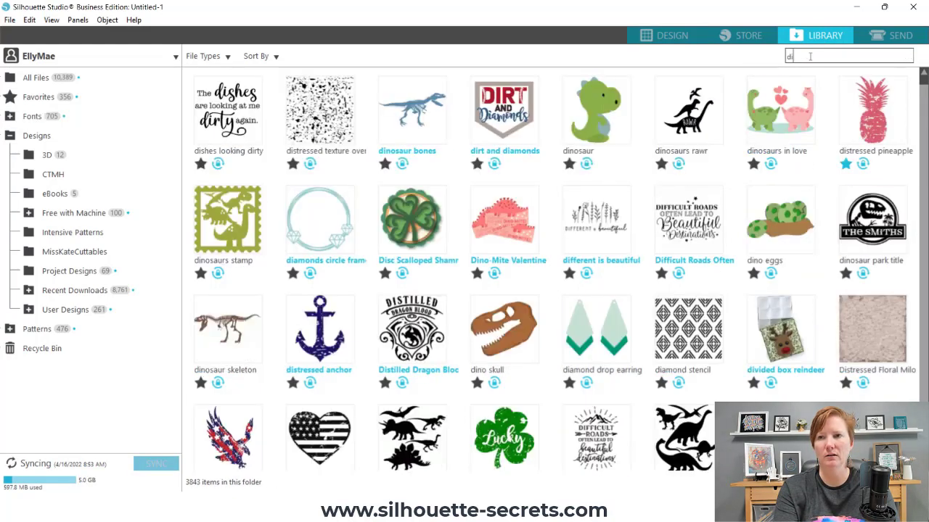
pyautogui.write('a')
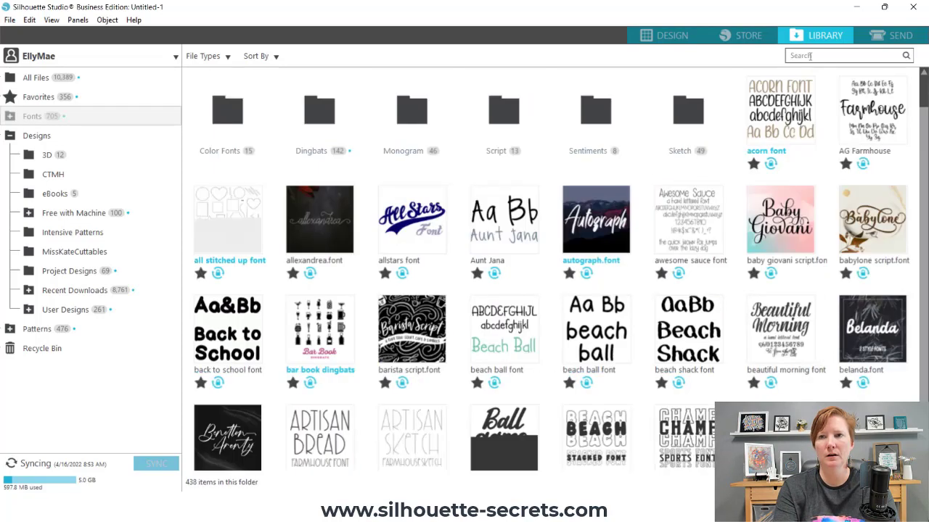
pyautogui.write('daisy')
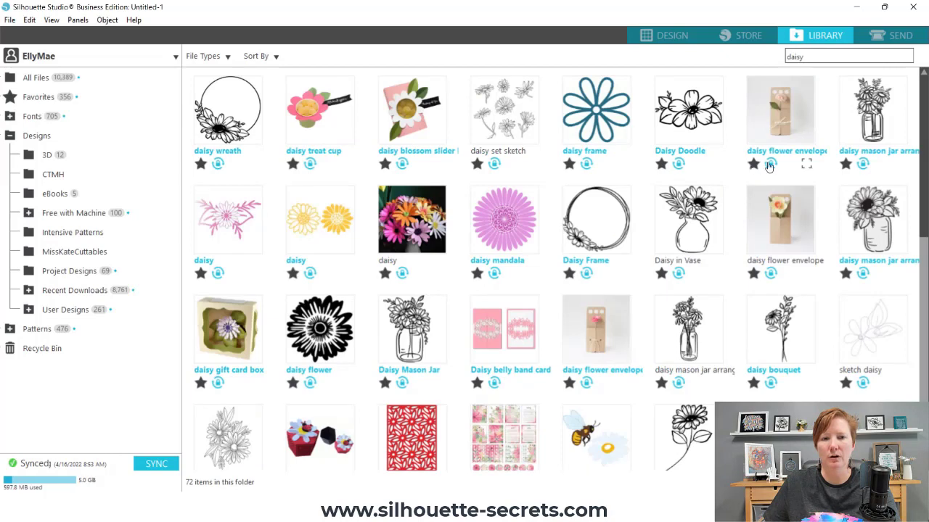
# - Preview the "envelope with 3d daisy flowers" design from the daisy results and open it
pyautogui.scroll(-4, 875, 341)
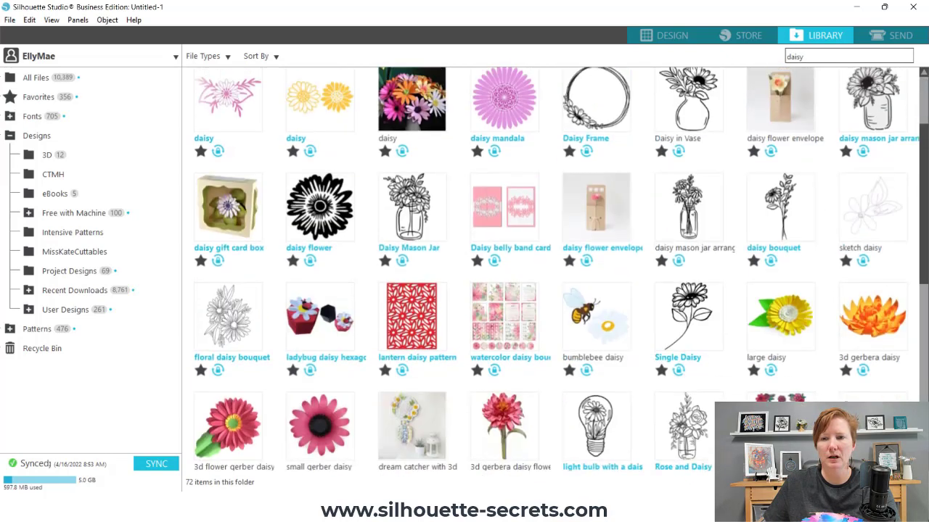
pyautogui.click(898, 350)
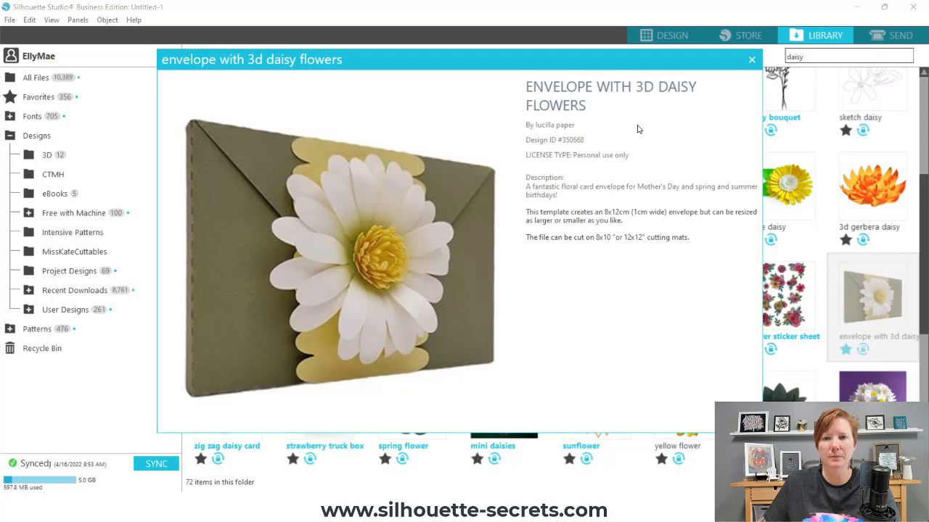
pyautogui.click(752, 60)
pyautogui.rightClick(866, 293)
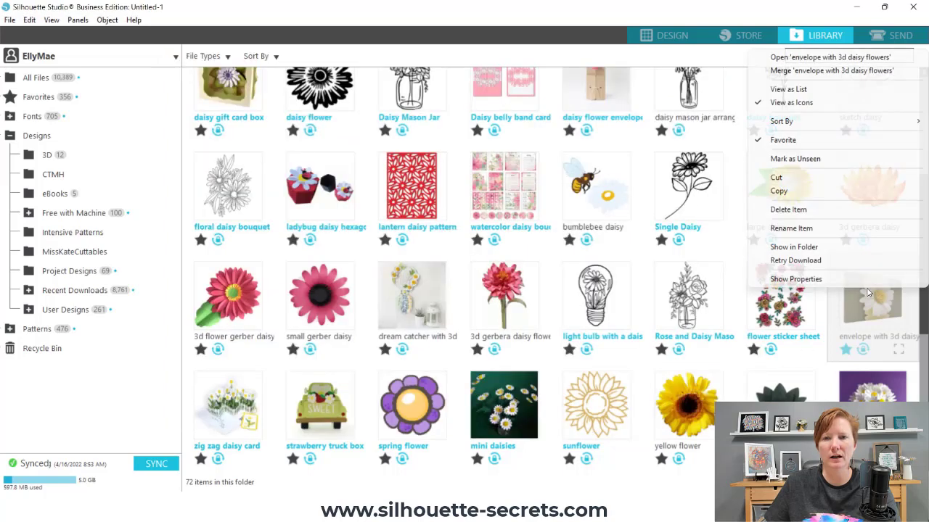
pyautogui.click(826, 58)
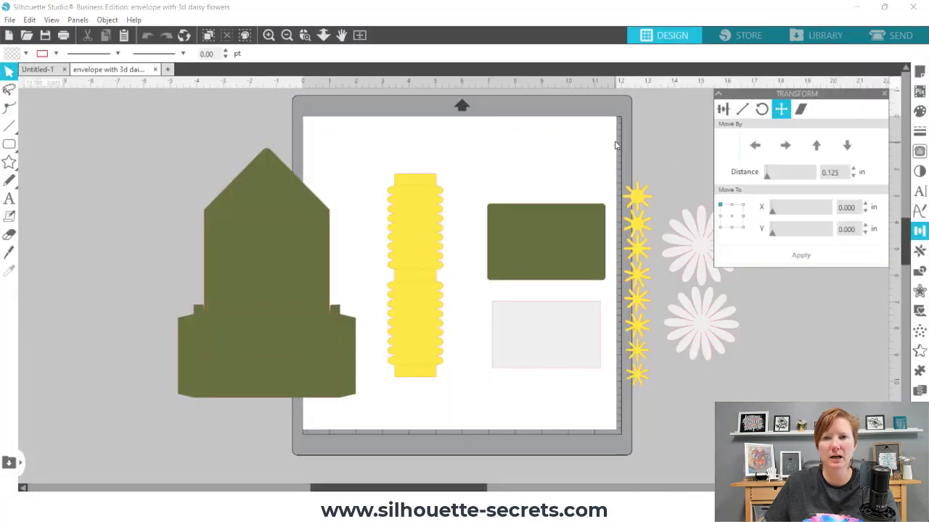
# - Copy the yellow flower centers and both white daisies into Untitled-1 and place them off the page beside the mat
pyautogui.moveTo(616, 141); pyautogui.dragTo(735, 370)
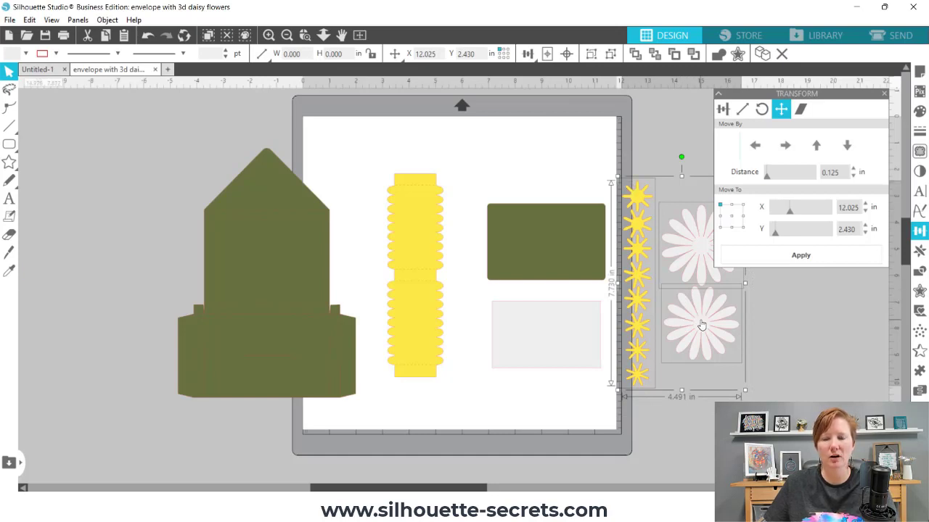
pyautogui.press('i')
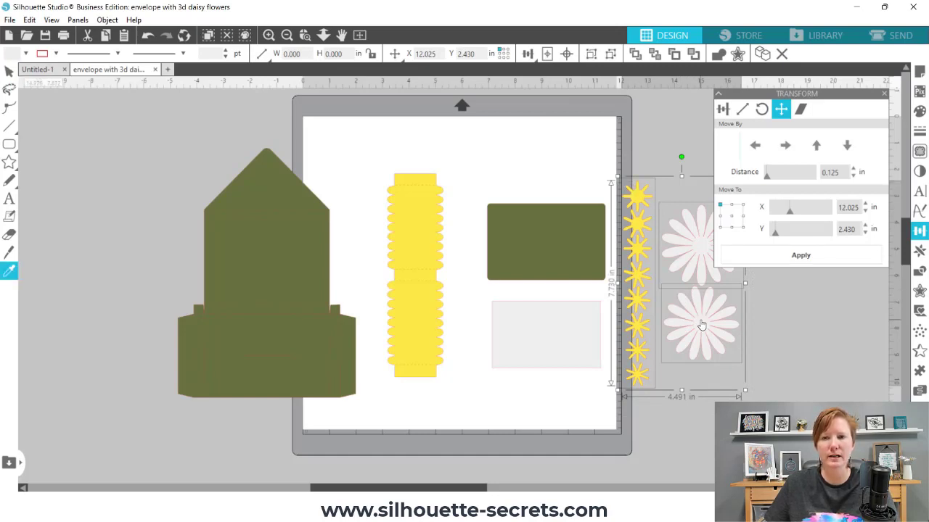
pyautogui.click(39, 71)
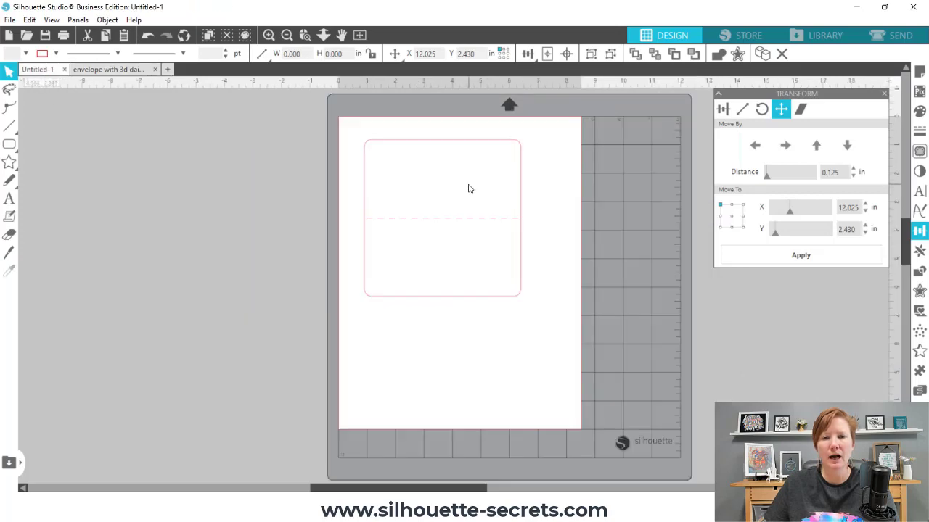
pyautogui.hotkey('ctrl', 'v')
pyautogui.moveTo(688, 226); pyautogui.dragTo(91, 181)
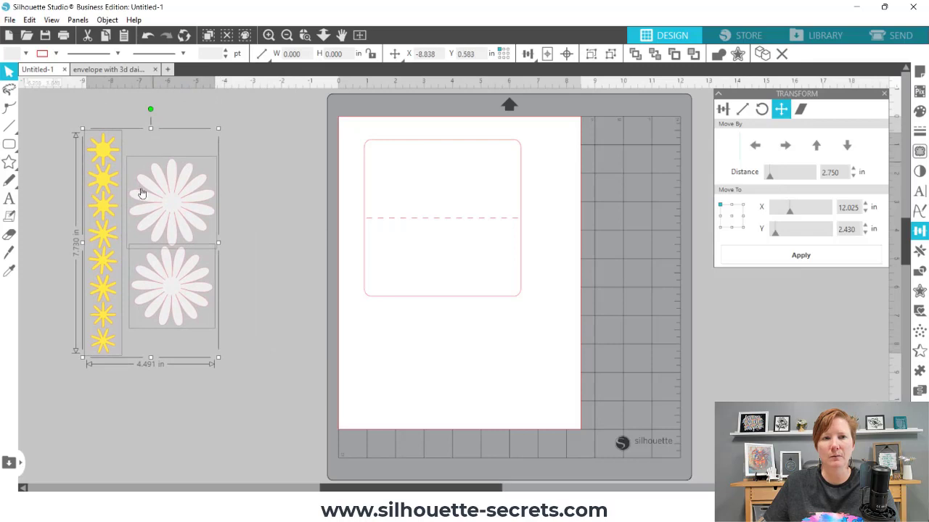
pyautogui.click(240, 201)
# - Add a rounded-corner offset outline to the upper white daisy at a distance of 0.050 in
pyautogui.click(184, 200)
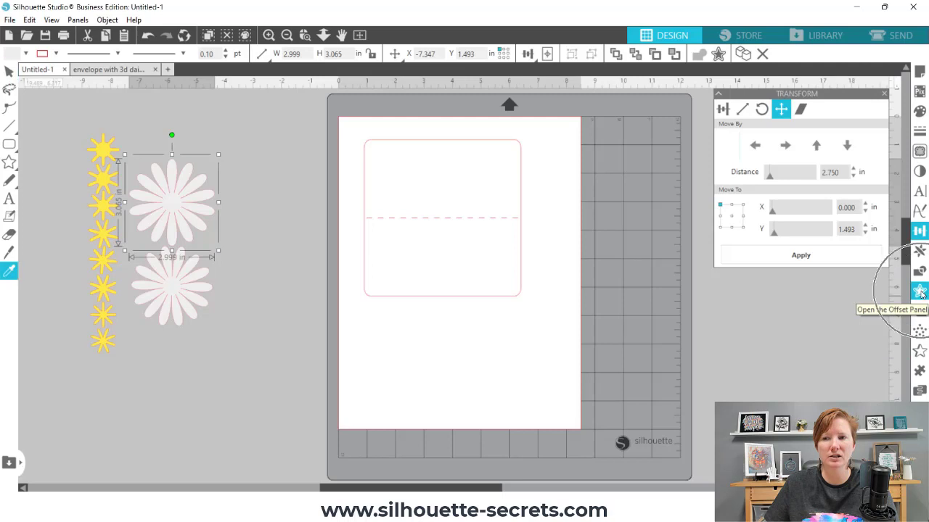
pyautogui.click(919, 292)
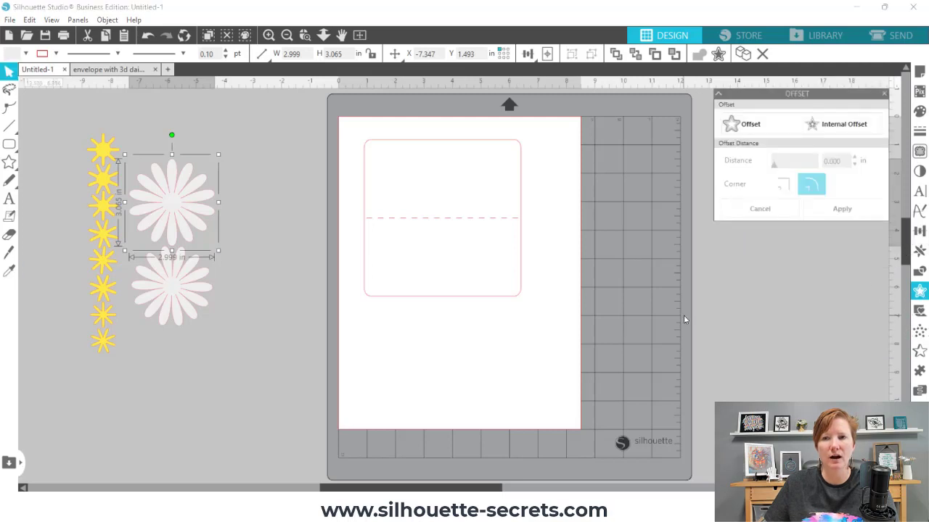
pyautogui.click(749, 127)
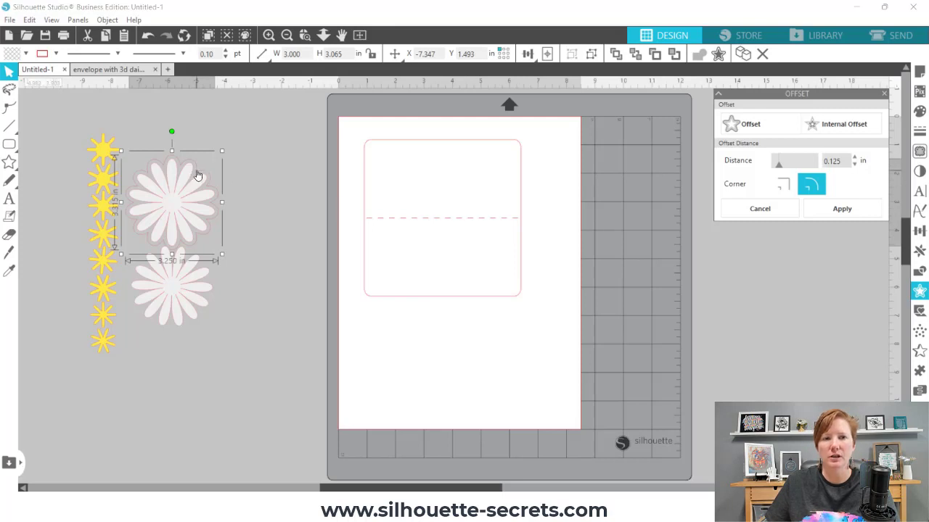
pyautogui.click(855, 165)
pyautogui.click(854, 165)
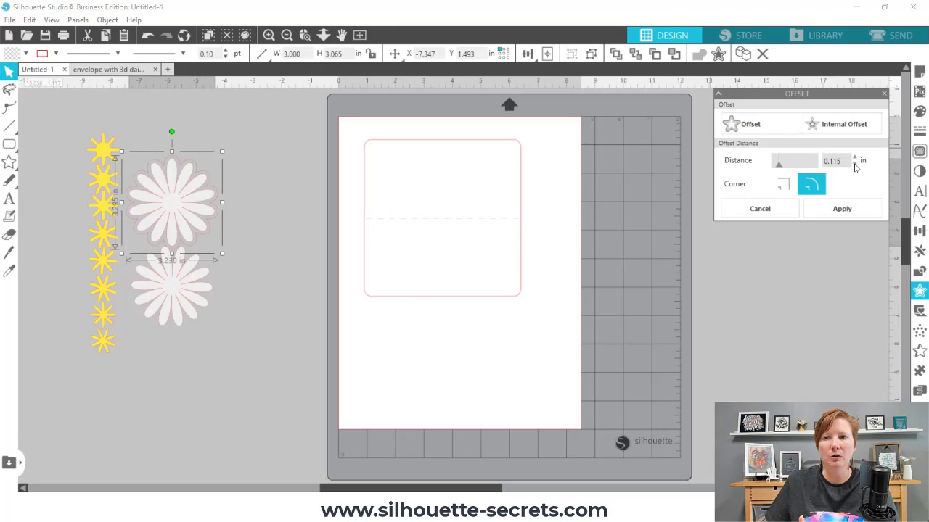
pyautogui.click(854, 165)
pyautogui.click(855, 165)
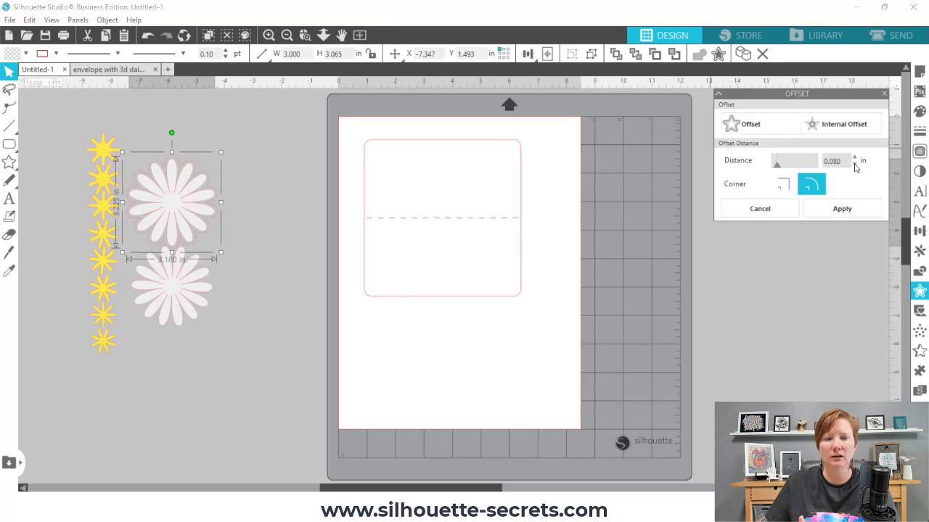
pyautogui.click(855, 165)
pyautogui.click(855, 166)
pyautogui.click(854, 166)
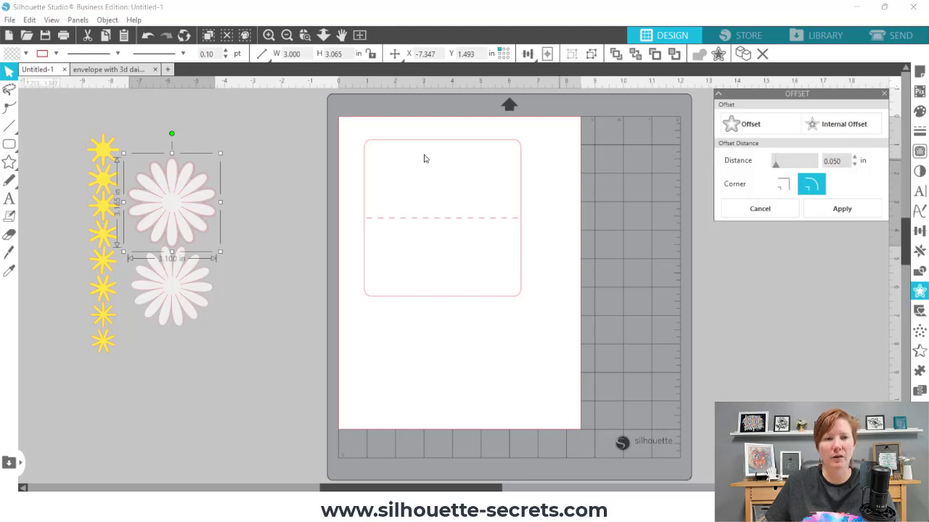
# - Separate the daisy's offset outline, place it mid-square over the dashed line, and return the white daisy above the other one
pyautogui.moveTo(196, 176); pyautogui.dragTo(197, 105)
pyautogui.click(206, 205)
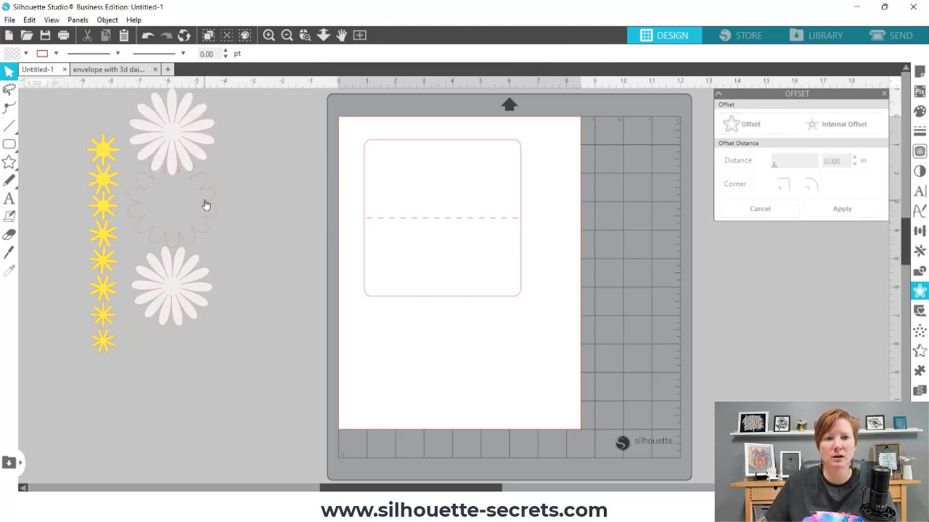
pyautogui.moveTo(206, 204); pyautogui.dragTo(372, 206)
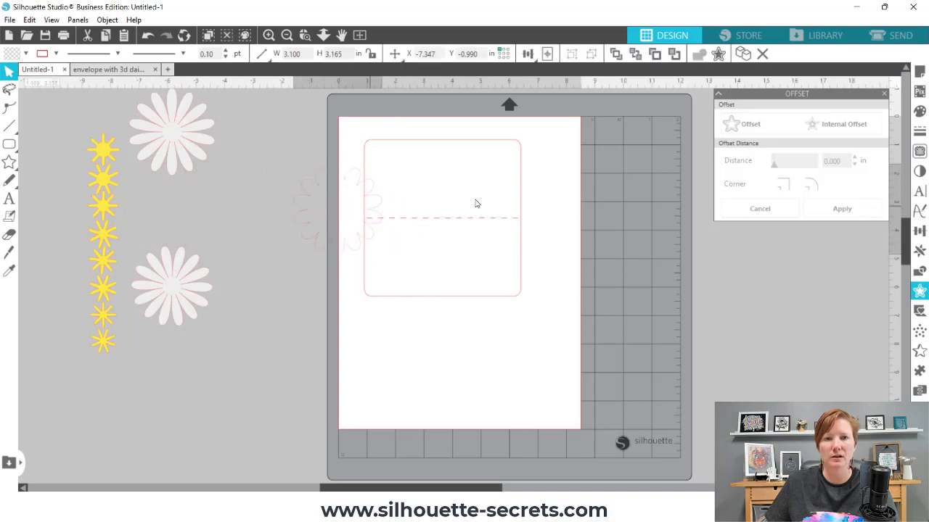
pyautogui.moveTo(475, 203); pyautogui.dragTo(475, 216)
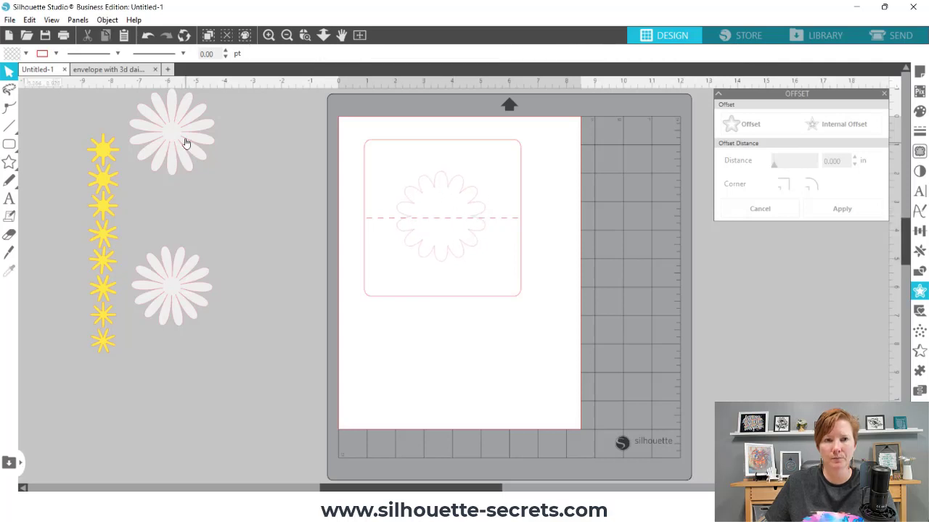
pyautogui.moveTo(186, 141); pyautogui.dragTo(186, 196)
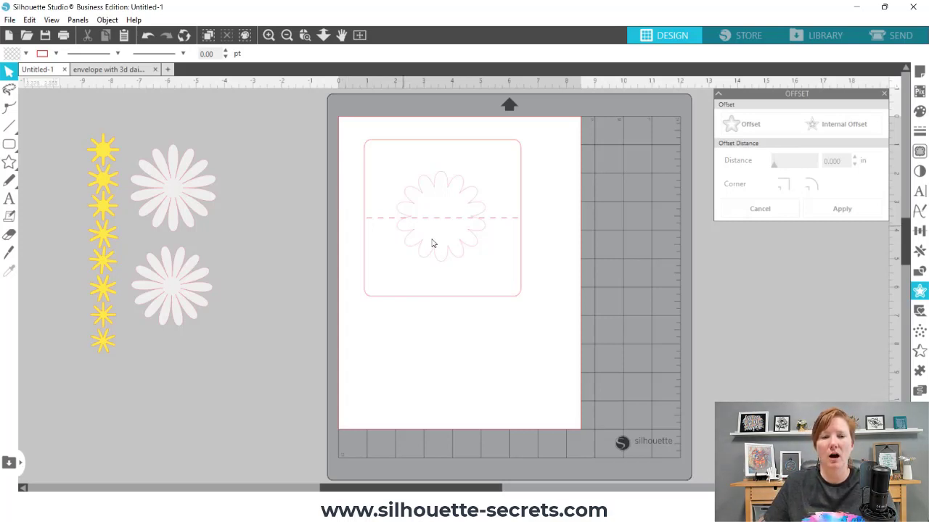
pyautogui.click(438, 300)
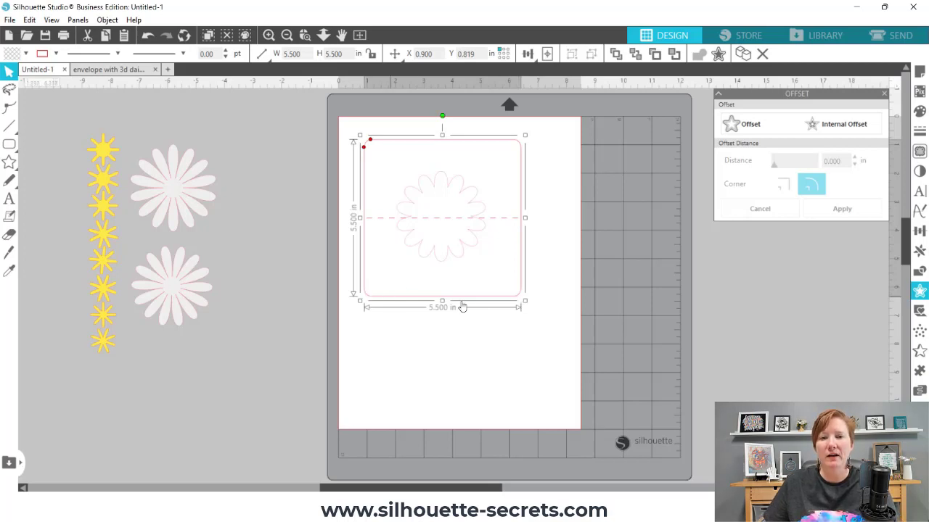
pyautogui.press('ctrl')
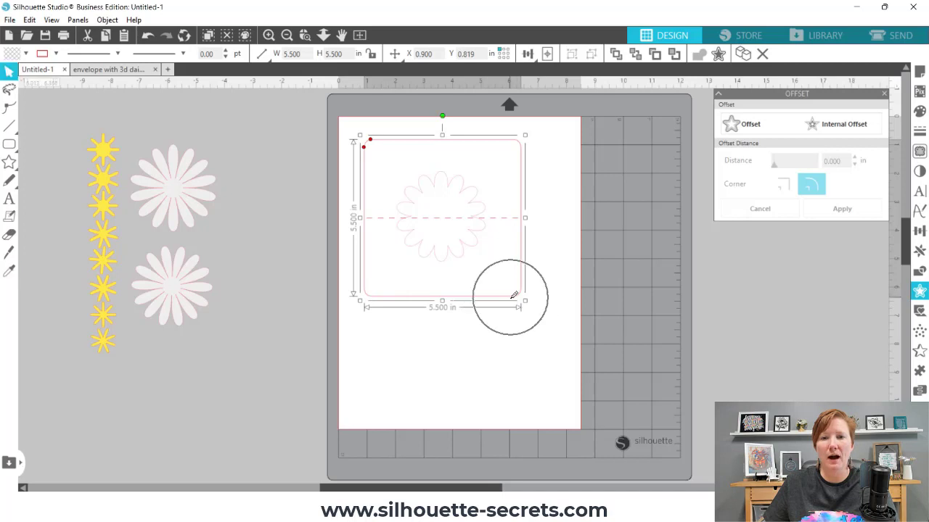
pyautogui.press('ctrl')
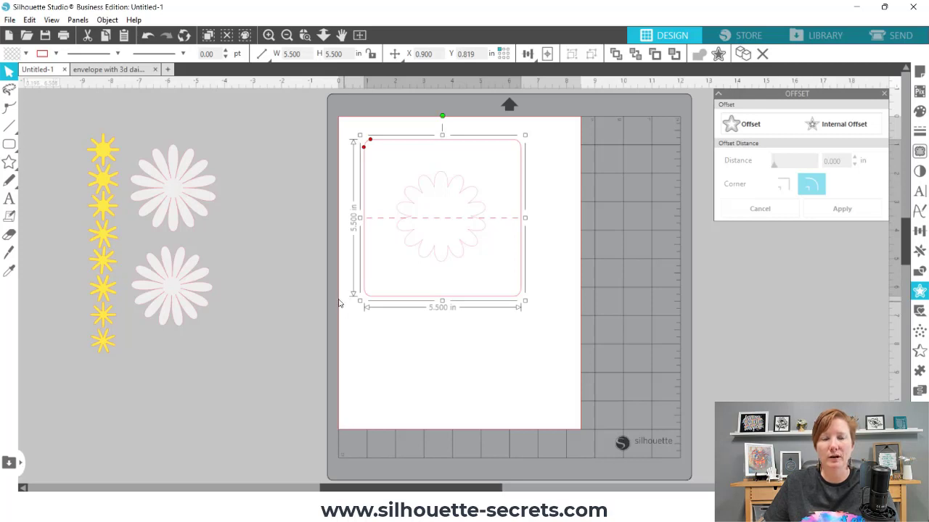
# - Draw a straight vertical line about 5 in long just outside the rounded square's left edge
pyautogui.moveTo(12, 128)
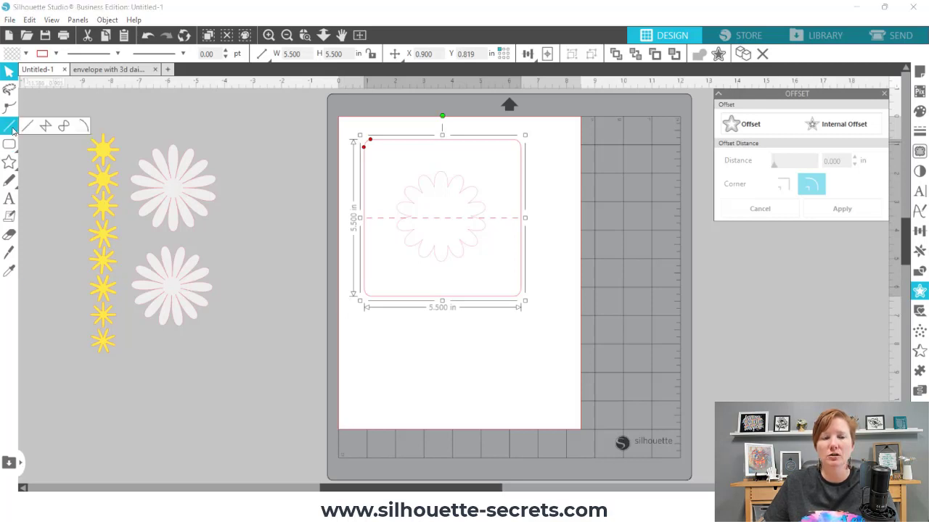
pyautogui.click(27, 125)
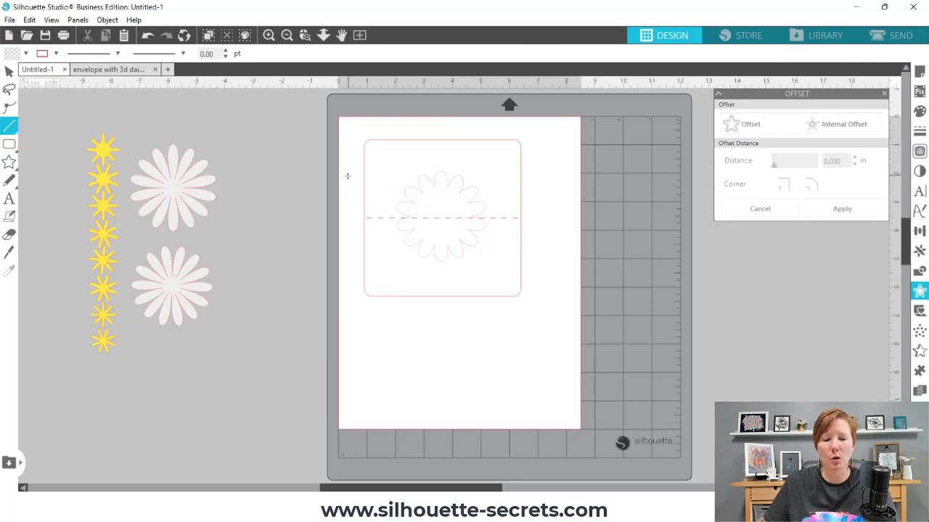
pyautogui.moveTo(347, 176); pyautogui.dragTo(348, 321)
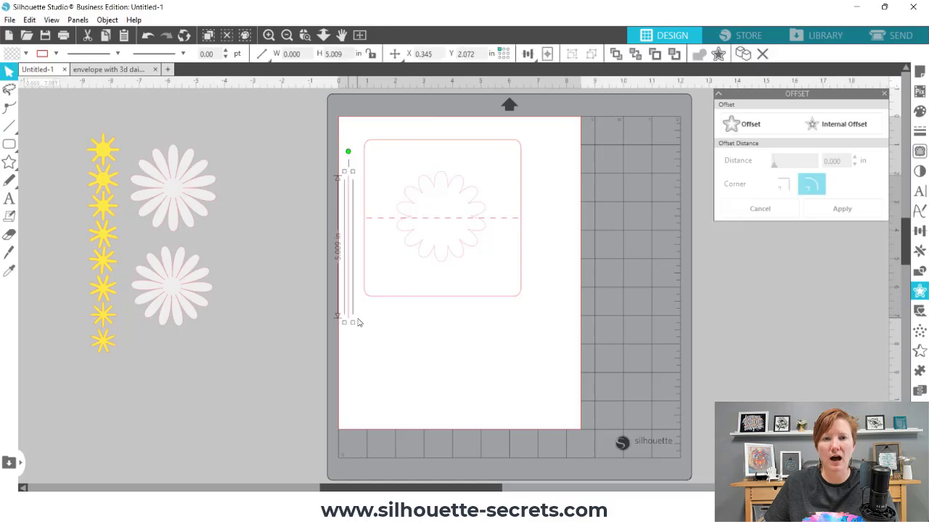
# - Set the vertical line's height to 4.25 in
pyautogui.click(919, 232)
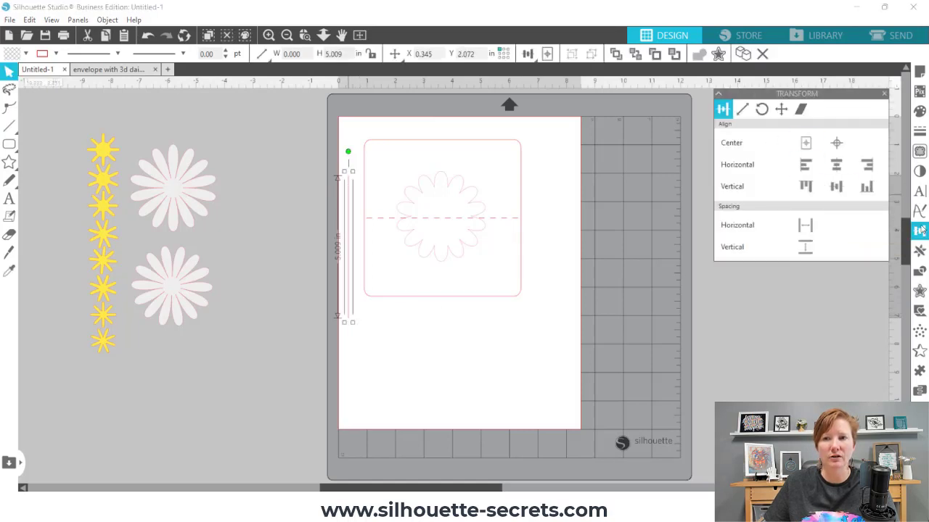
pyautogui.click(741, 109)
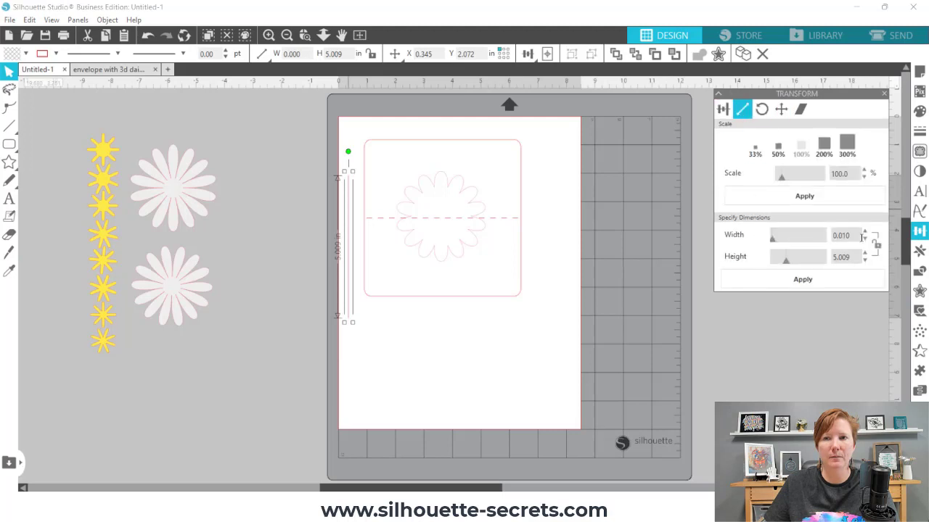
pyautogui.moveTo(854, 257); pyautogui.dragTo(786, 264)
pyautogui.write('4.25')
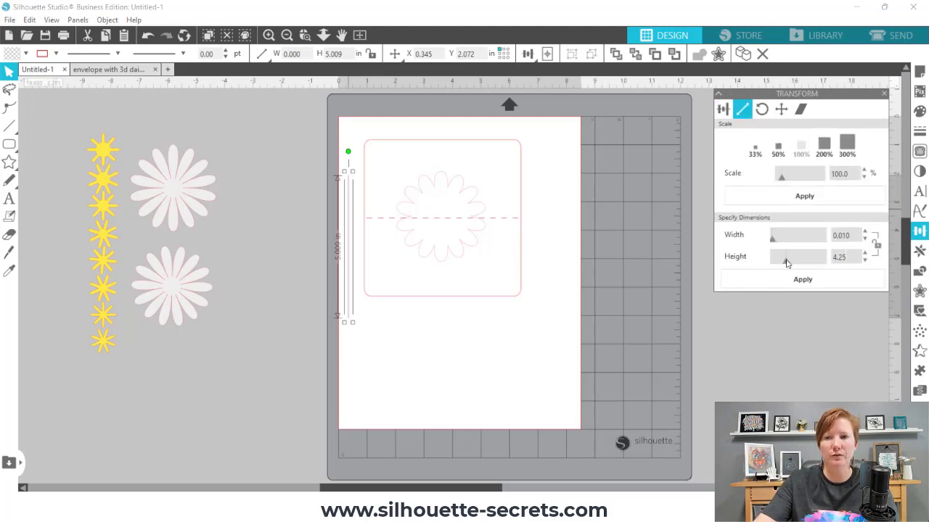
pyautogui.press('Return')
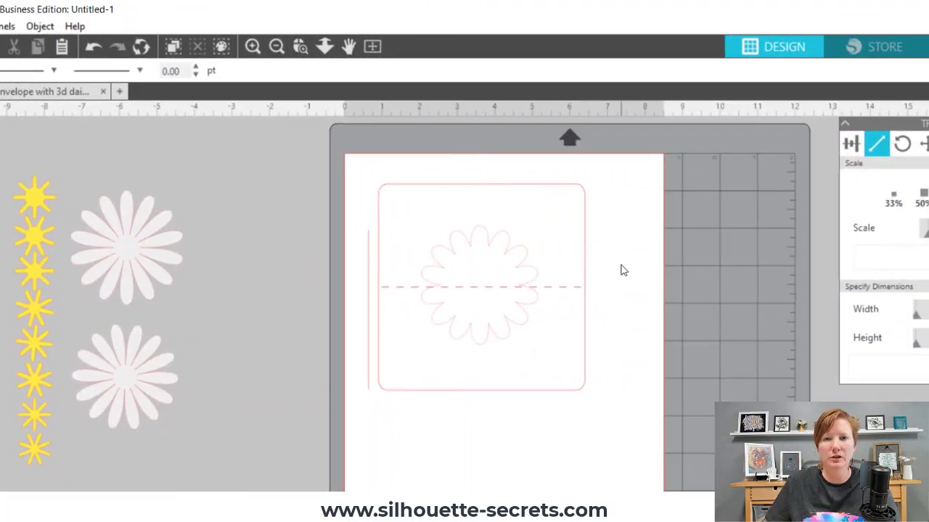
# - Group the rounded square with its central dashed line
pyautogui.click(576, 283)
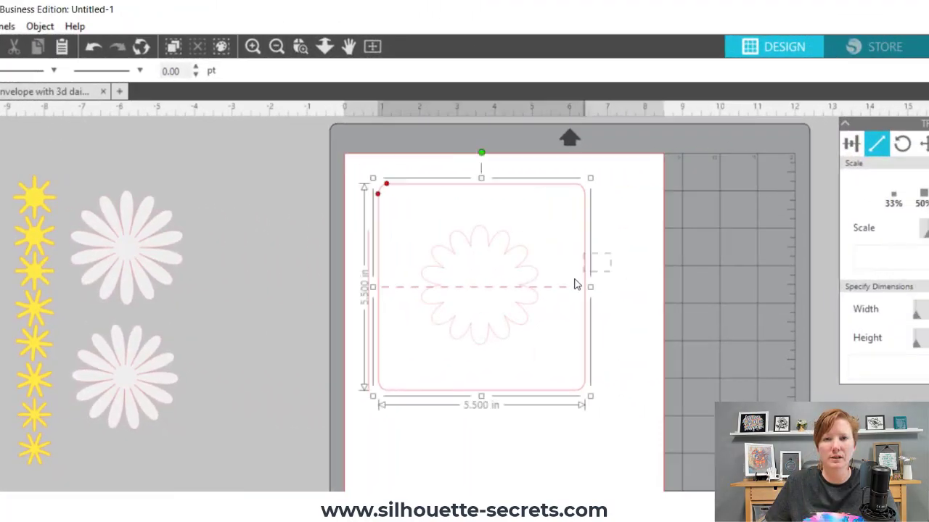
pyautogui.rightClick(587, 231)
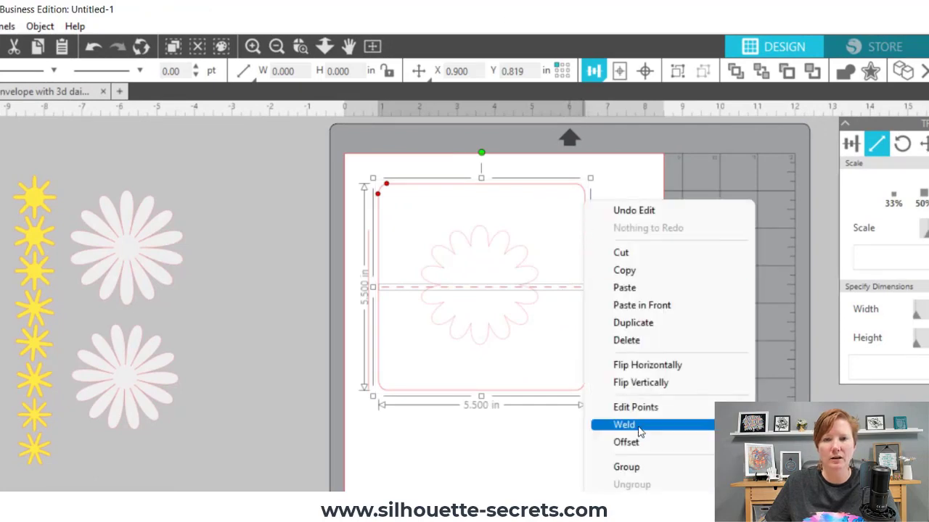
pyautogui.click(632, 468)
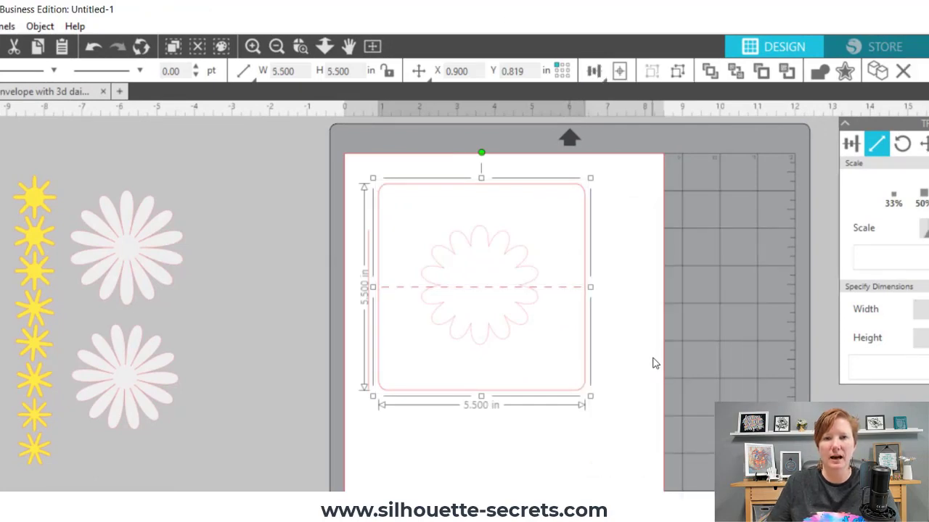
# - Align the bottom end of the 4.25 in vertical line with the bottom edge of the grouped rounded square
pyautogui.click(353, 348)
pyautogui.moveTo(351, 341); pyautogui.dragTo(407, 409)
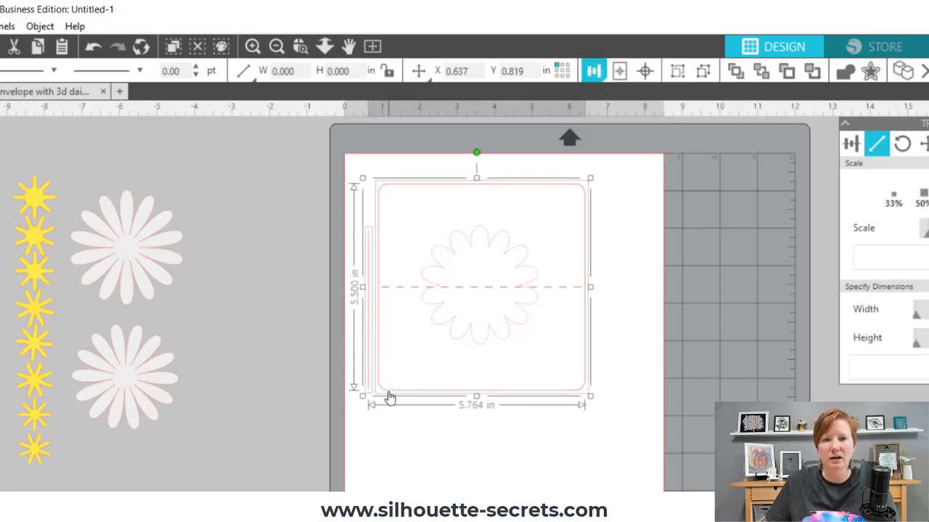
pyautogui.click(594, 71)
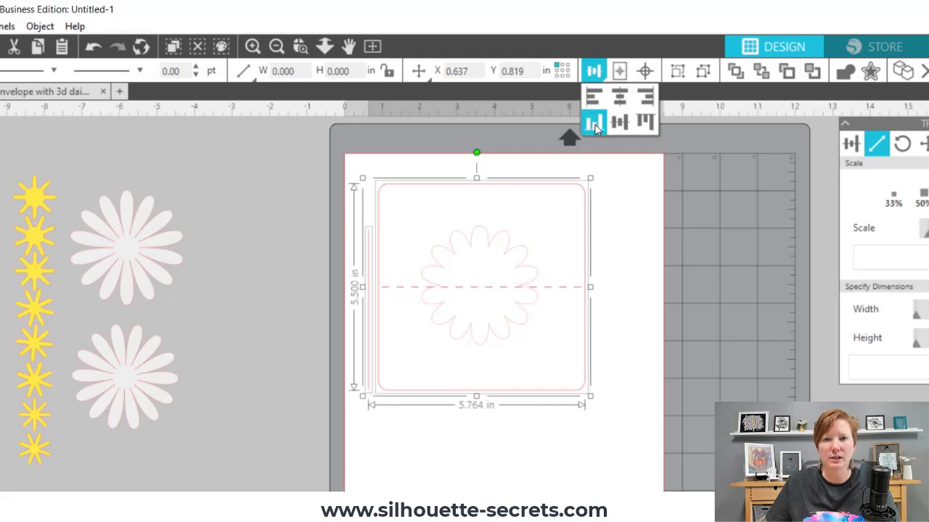
pyautogui.click(595, 127)
pyautogui.click(691, 376)
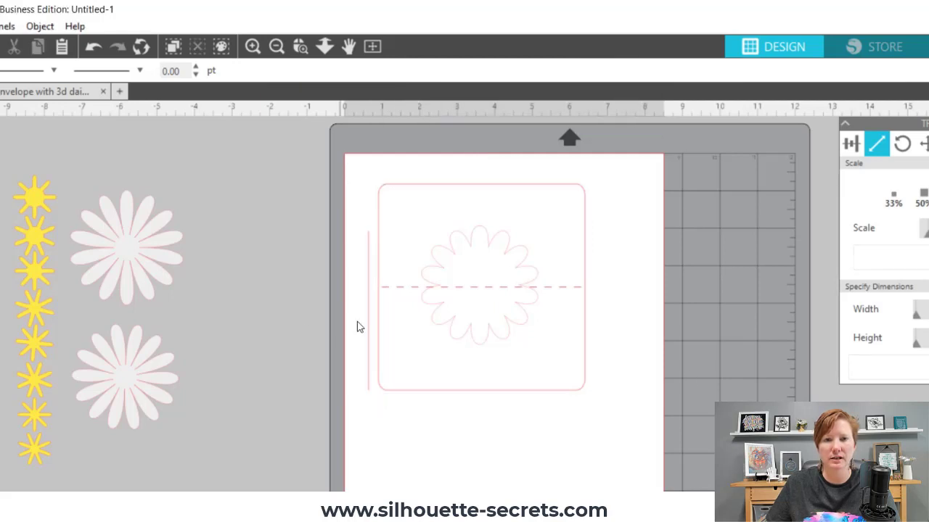
# - Shift the vertical line slightly up and away from the square, and realign its bottom end with the square's bottom edge
pyautogui.moveTo(367, 325); pyautogui.dragTo(365, 301)
pyautogui.moveTo(345, 304); pyautogui.dragTo(398, 364)
pyautogui.click(594, 71)
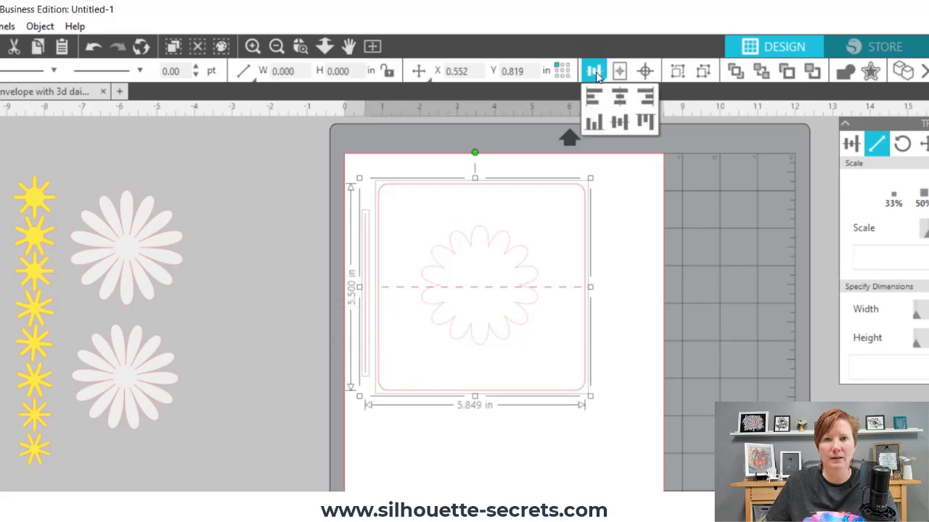
pyautogui.click(642, 346)
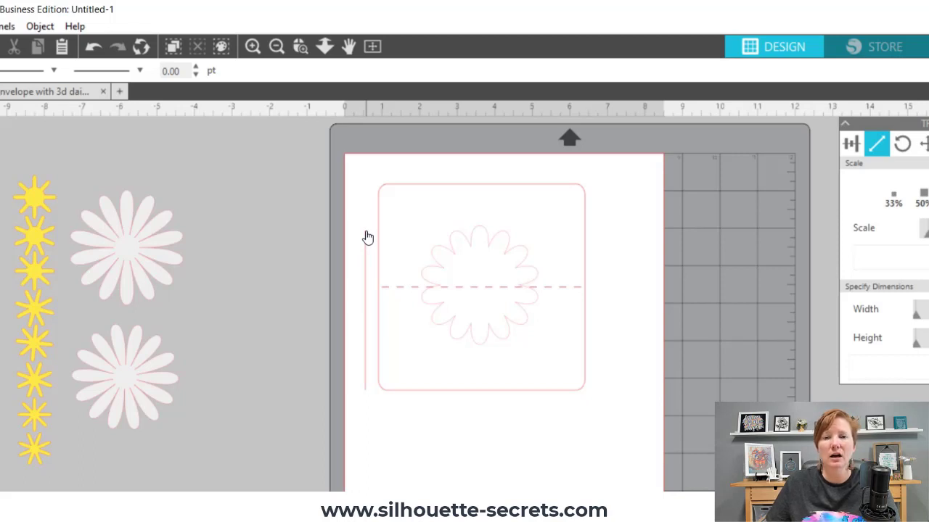
# - Try to match the daisy outline's top petal to the upper end of the vertical line by eye
pyautogui.click(483, 236)
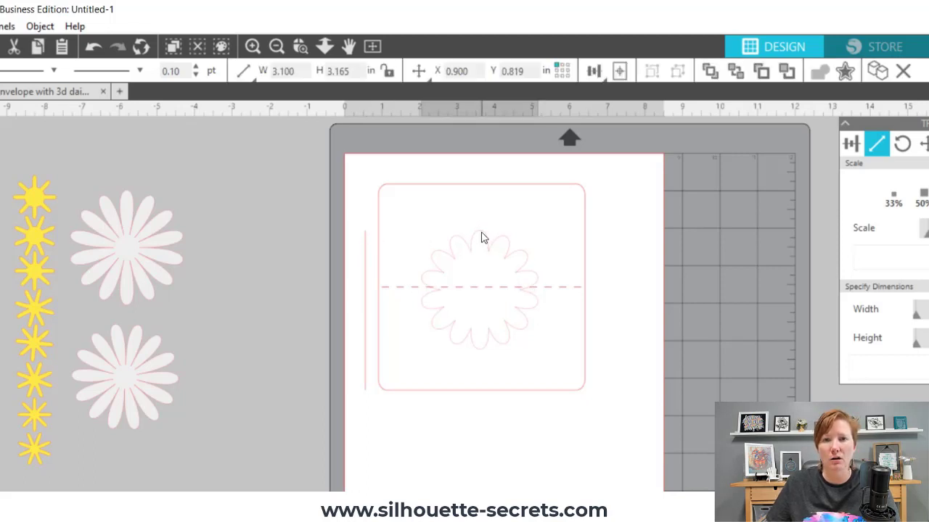
pyautogui.moveTo(483, 238)
pyautogui.mouseDown()
pyautogui.moveTo(469, 235)
pyautogui.moveTo(485, 228)
pyautogui.mouseUp()
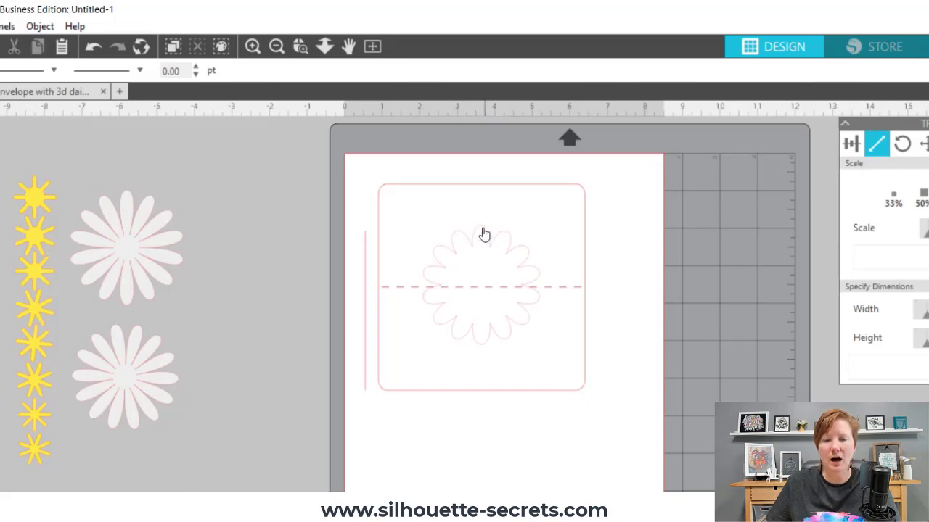
pyautogui.click(482, 234)
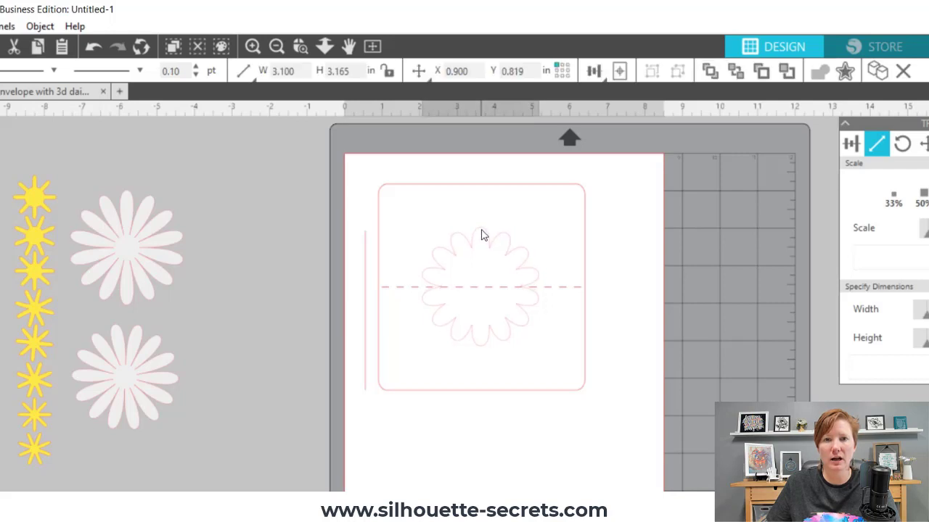
pyautogui.click(480, 236)
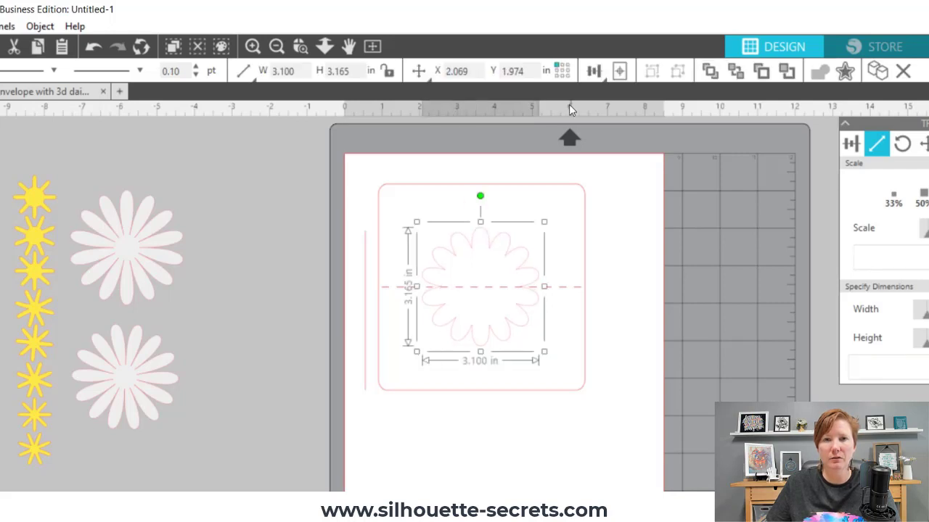
# - Place a horizontal guide at the vertical line's upper end and move the daisy outline so its top petal touches the guide
pyautogui.moveTo(566, 110); pyautogui.dragTo(570, 231)
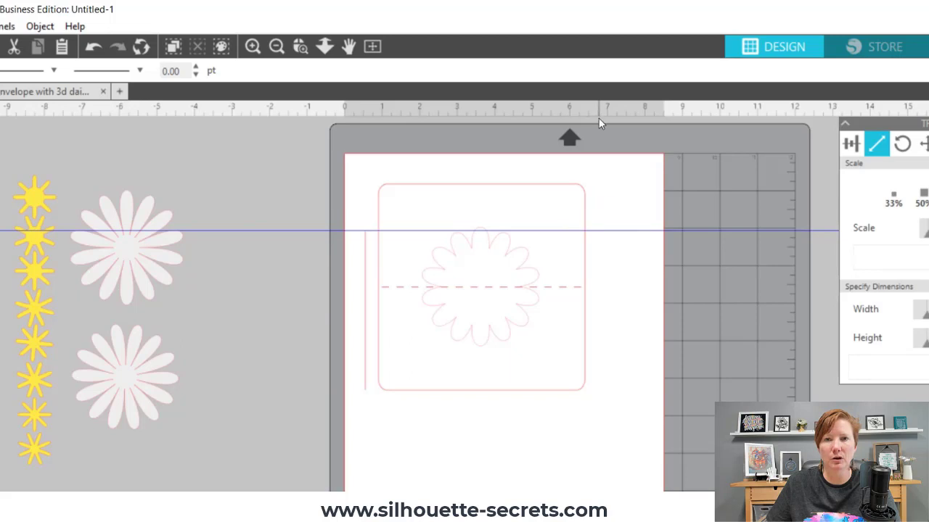
pyautogui.click(489, 241)
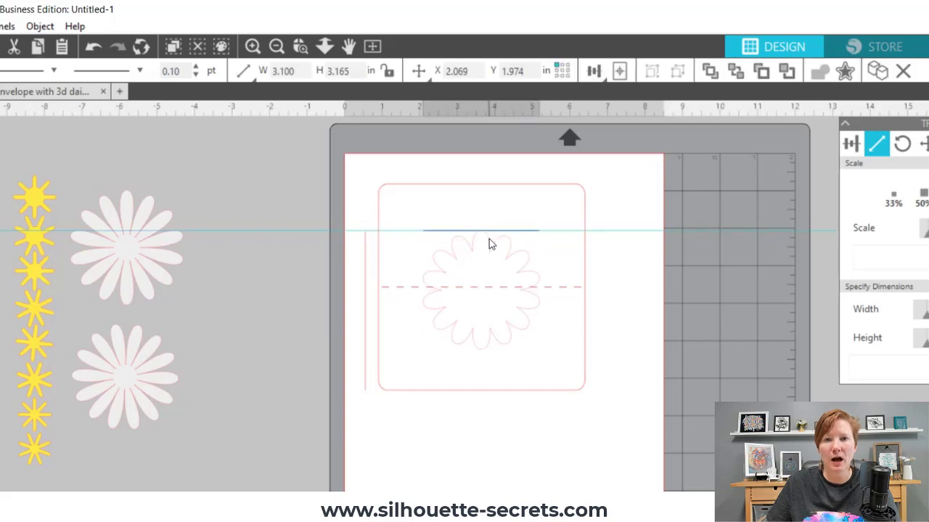
pyautogui.click(489, 244)
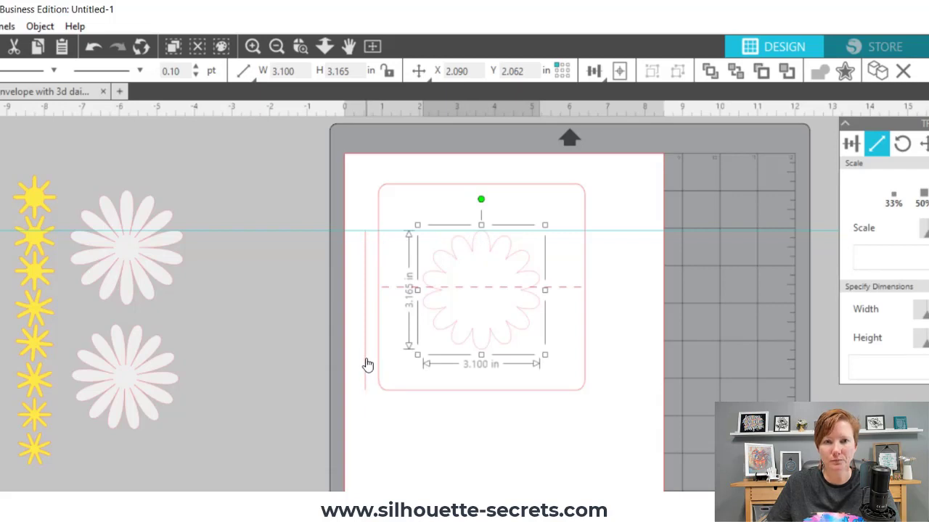
# - Move the vertical line off the page beside the white daisies and delete the horizontal guide
pyautogui.moveTo(365, 364); pyautogui.dragTo(227, 369)
pyautogui.click(227, 369)
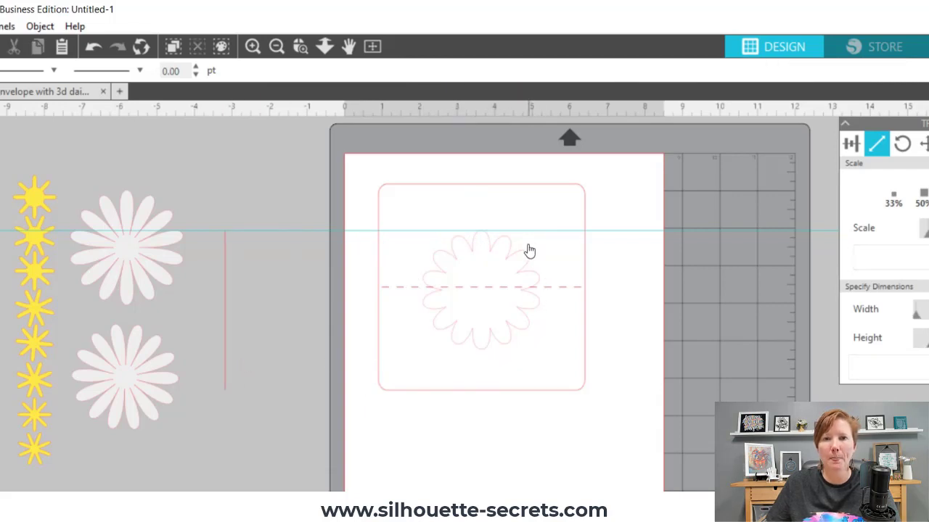
pyautogui.click(294, 232)
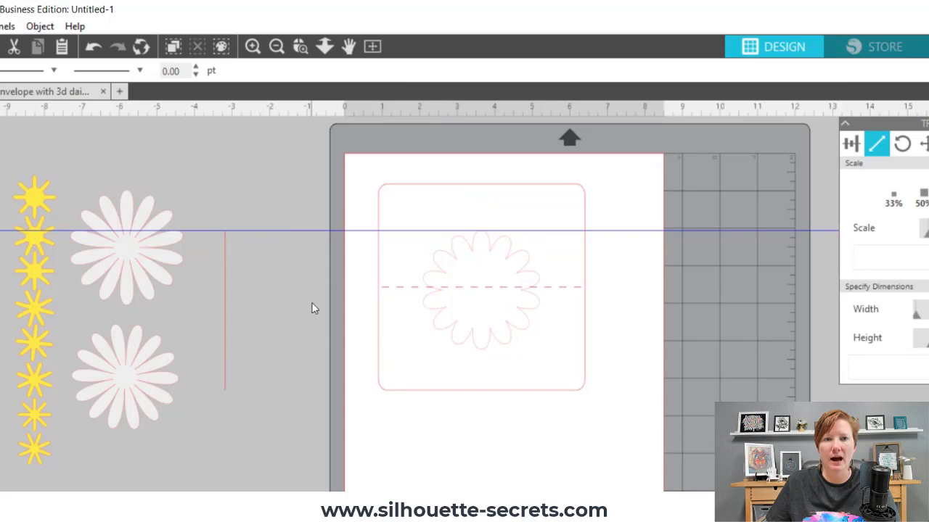
pyautogui.press('Delete')
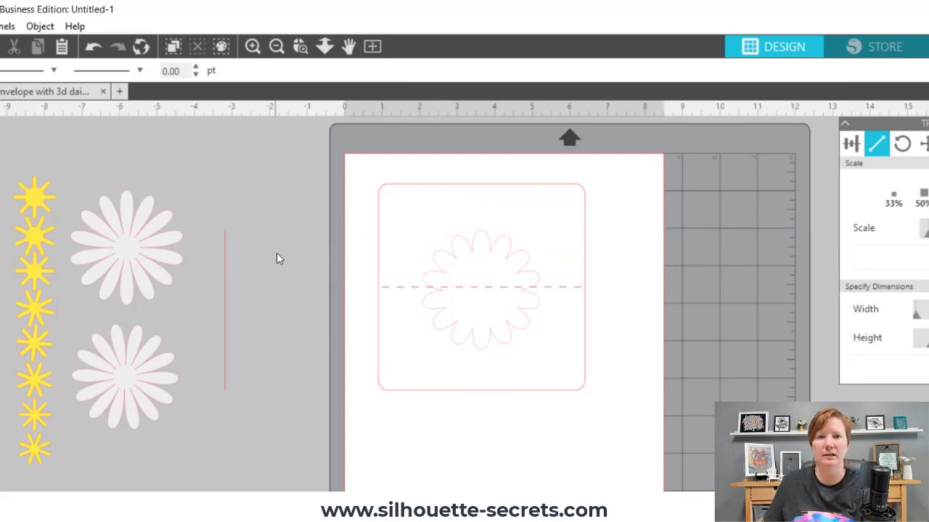
# - Ungroup the rounded square and its central dashed line
pyautogui.click(566, 292)
pyautogui.rightClick(569, 292)
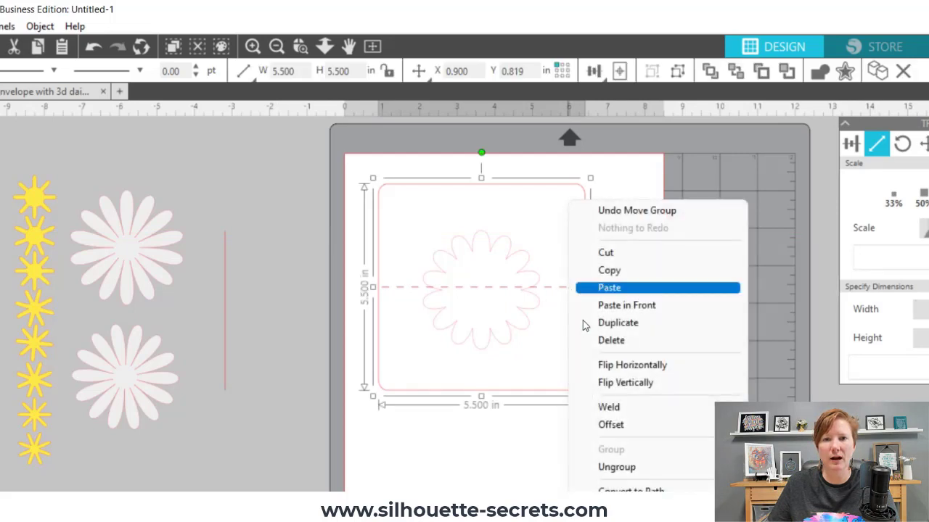
pyautogui.click(621, 469)
pyautogui.click(630, 375)
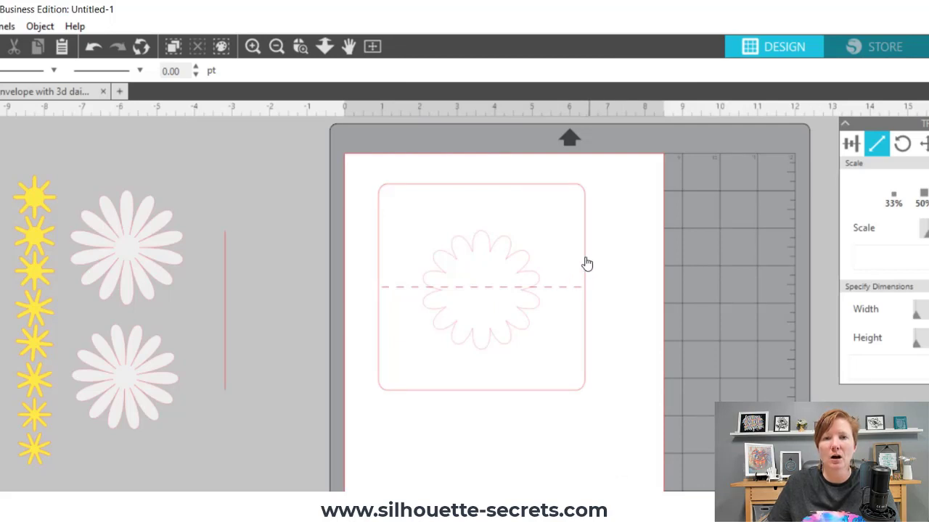
# - Center the daisy outline horizontally on the rounded square
pyautogui.moveTo(615, 227); pyautogui.dragTo(484, 256)
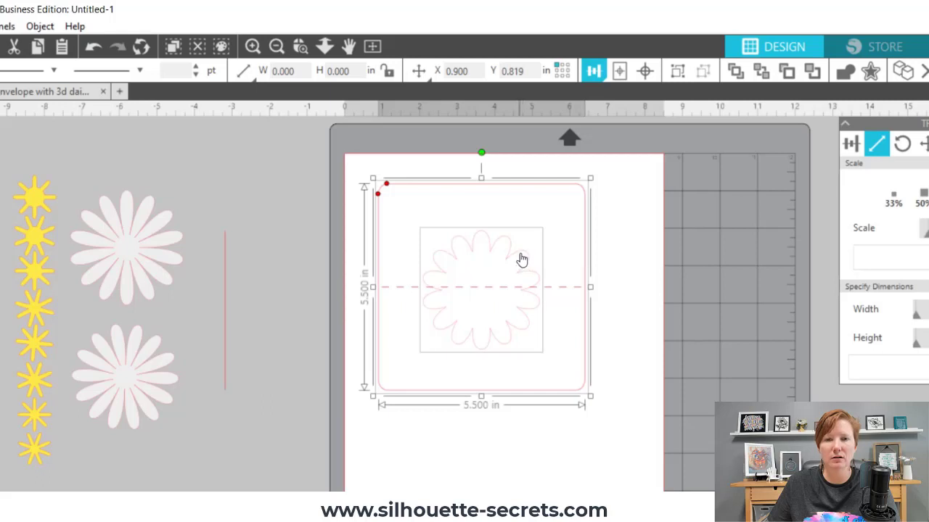
pyautogui.click(598, 77)
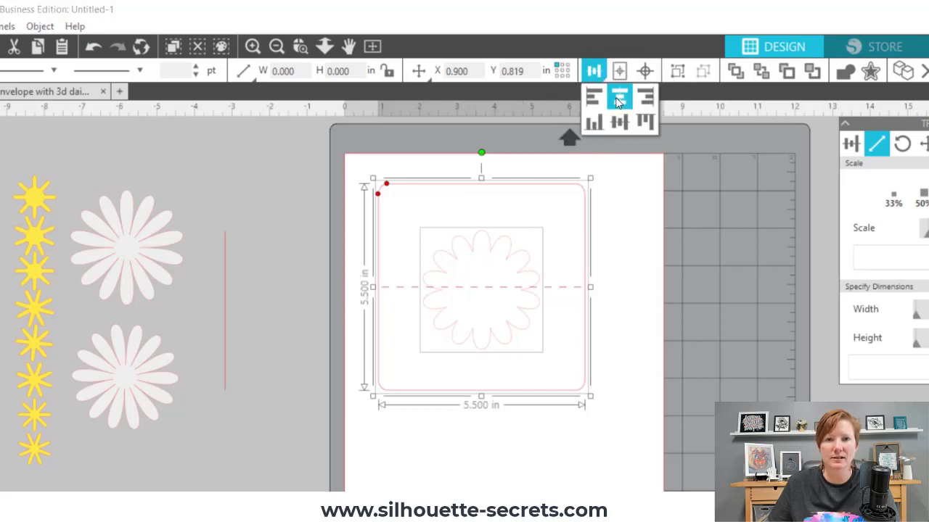
pyautogui.click(617, 102)
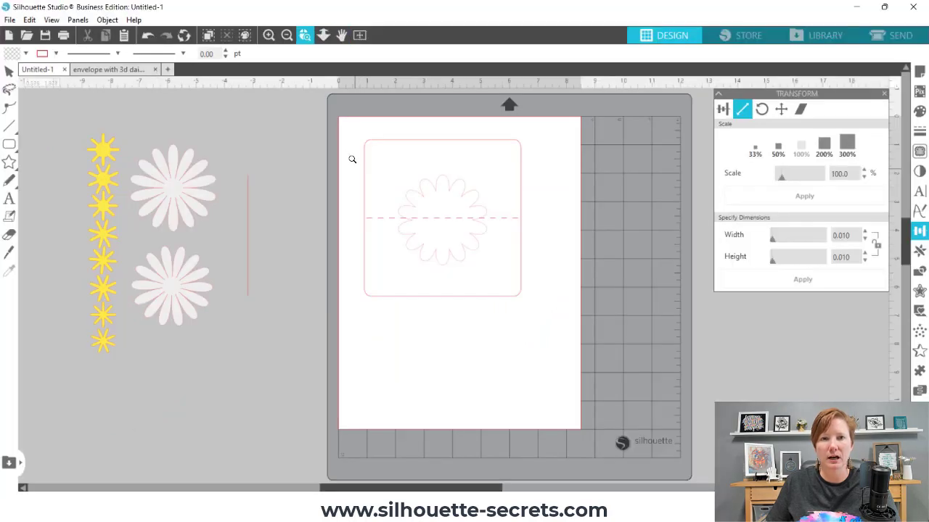
# - Shorten the dashed line to about 1.31 in so it runs from the square's left side to the daisy's left petals
pyautogui.moveTo(526, 271); pyautogui.dragTo(527, 271)
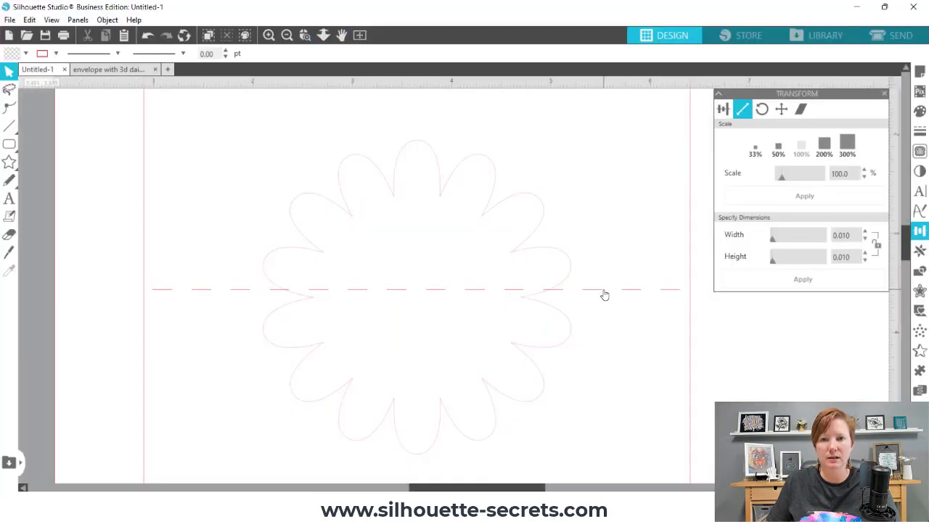
pyautogui.click(596, 294)
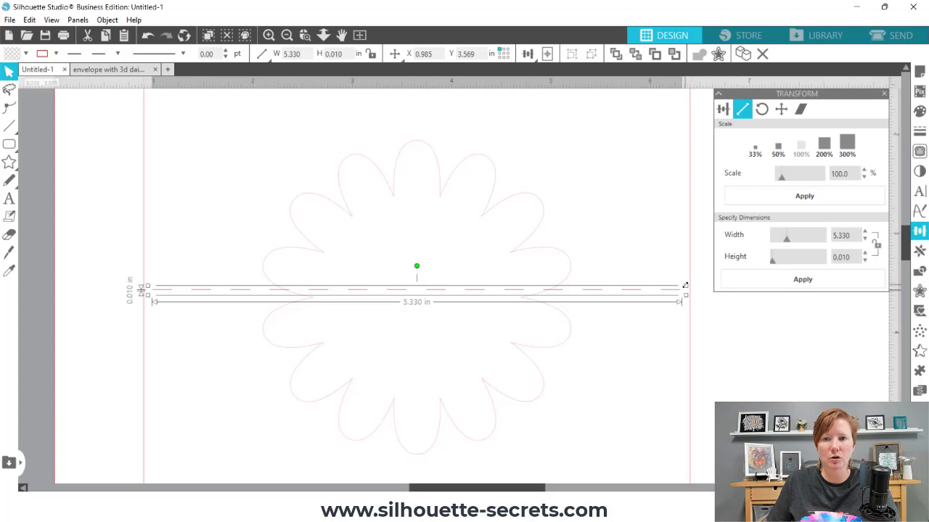
pyautogui.moveTo(684, 286); pyautogui.dragTo(283, 290)
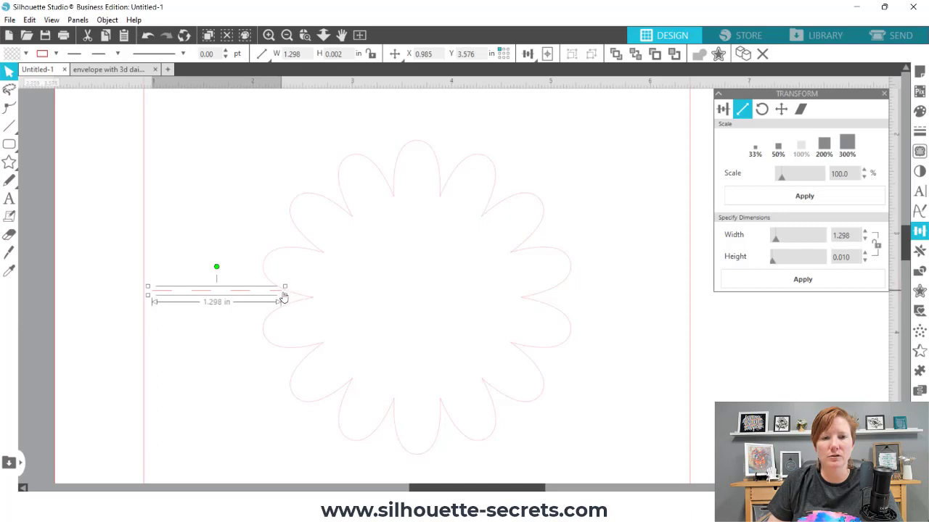
pyautogui.moveTo(284, 287); pyautogui.dragTo(286, 288)
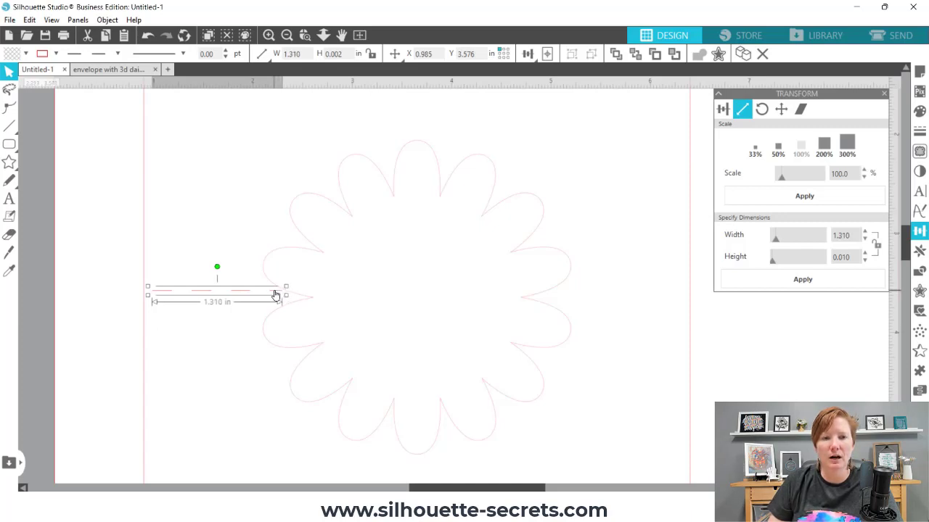
# - Duplicate the shortened dashed line and place the copy between the daisy's right petals and the square's right edge
pyautogui.rightClick(275, 295)
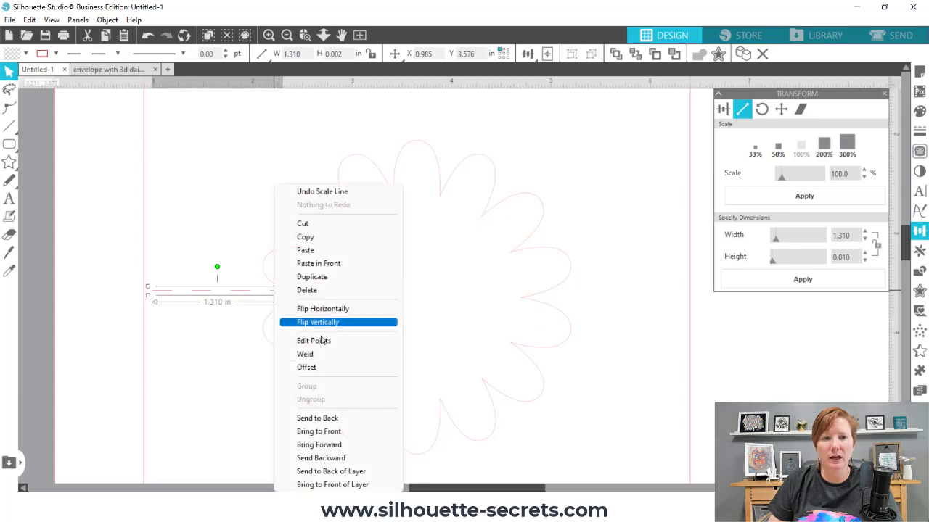
pyautogui.click(323, 277)
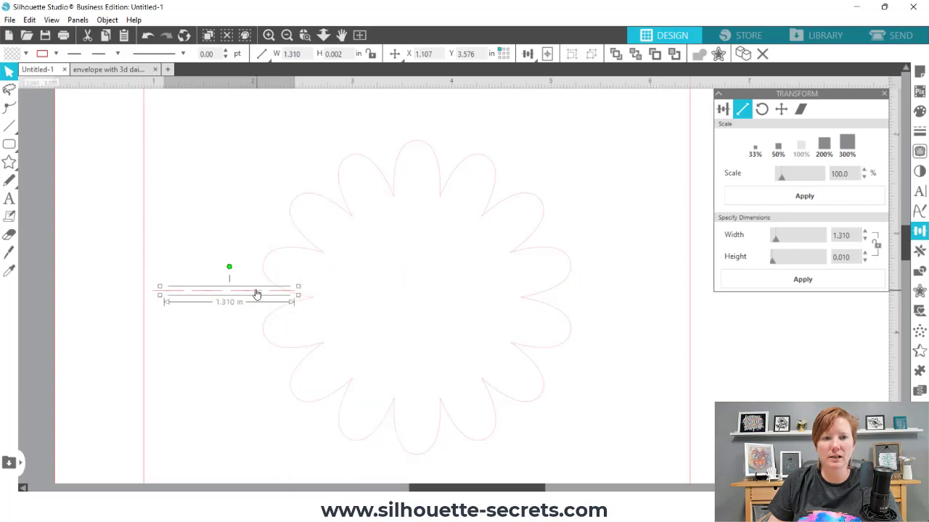
pyautogui.moveTo(255, 293); pyautogui.dragTo(647, 296)
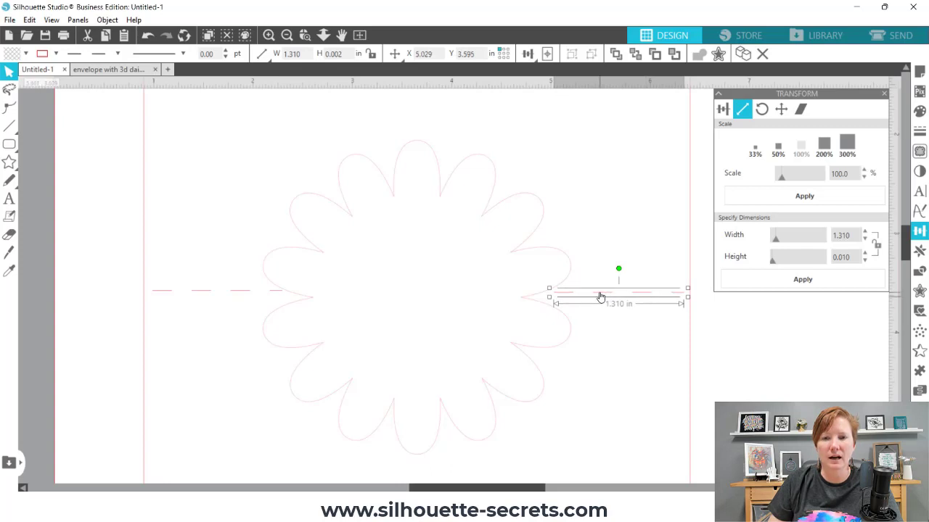
# - Align the left and right dashed segments with each other by their vertical middles
pyautogui.keyDown('shift'); pyautogui.click(243, 293); pyautogui.keyUp('shift')
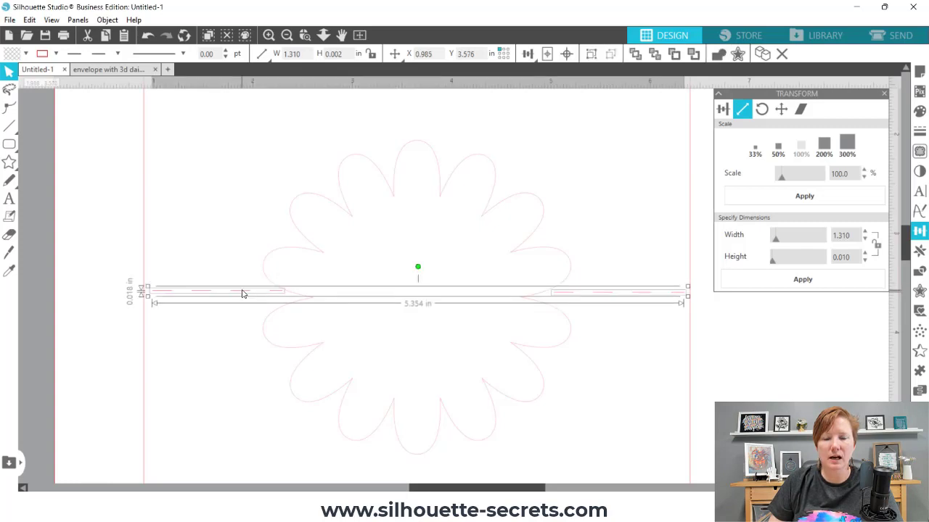
pyautogui.click(537, 58)
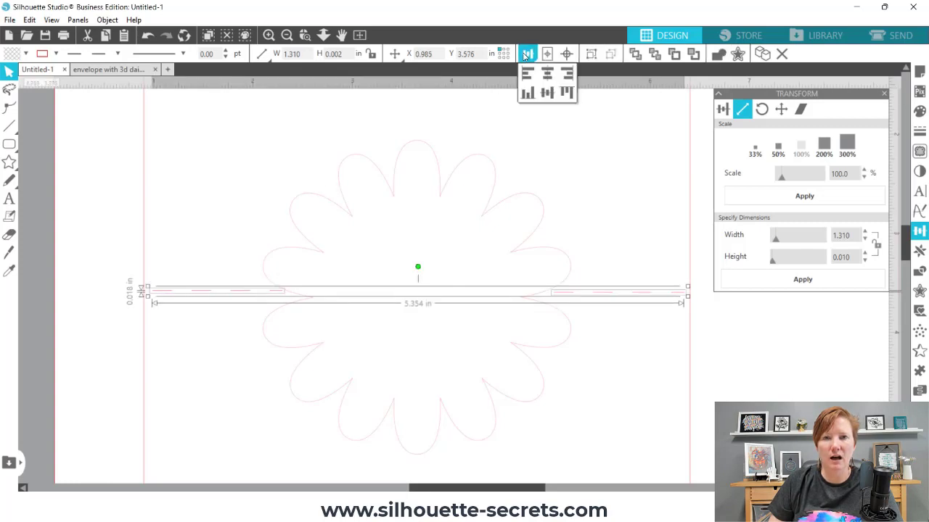
pyautogui.click(547, 93)
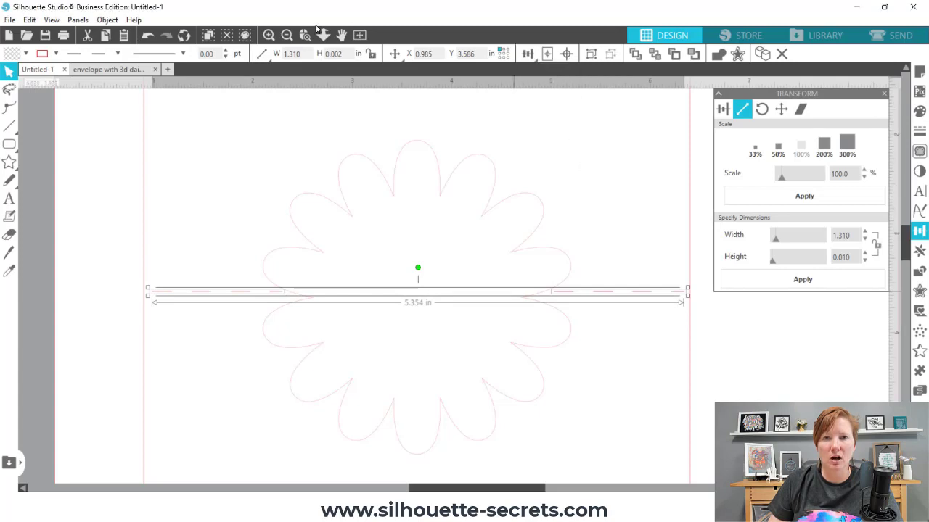
# - Group the left and right dashed segments into one object
pyautogui.click(288, 38)
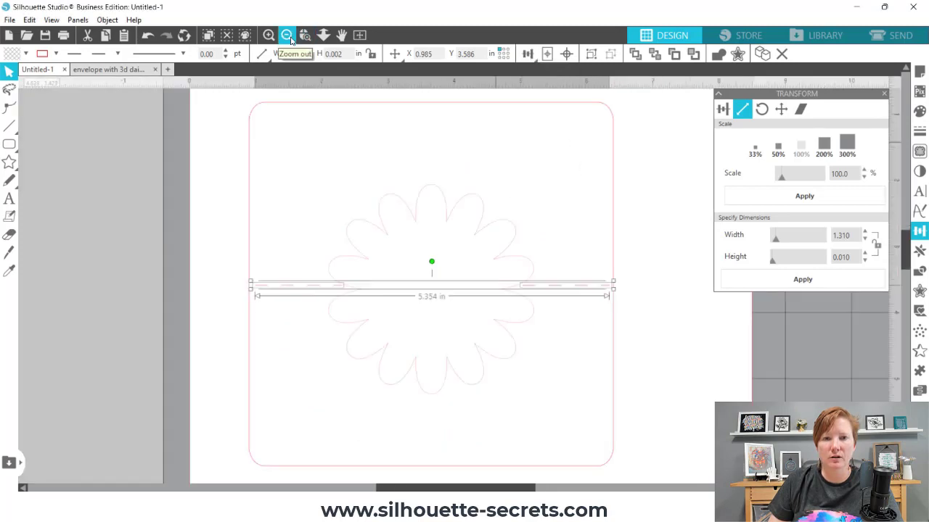
pyautogui.rightClick(558, 290)
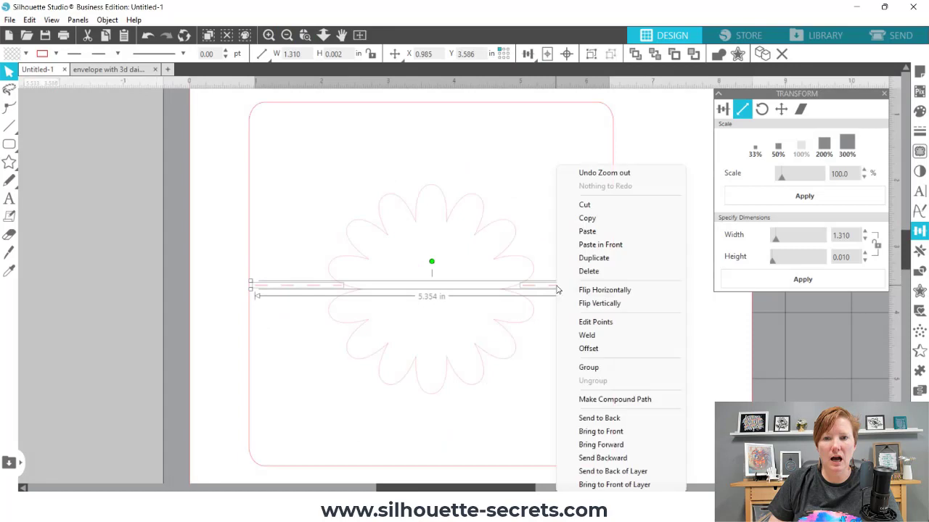
pyautogui.click(589, 370)
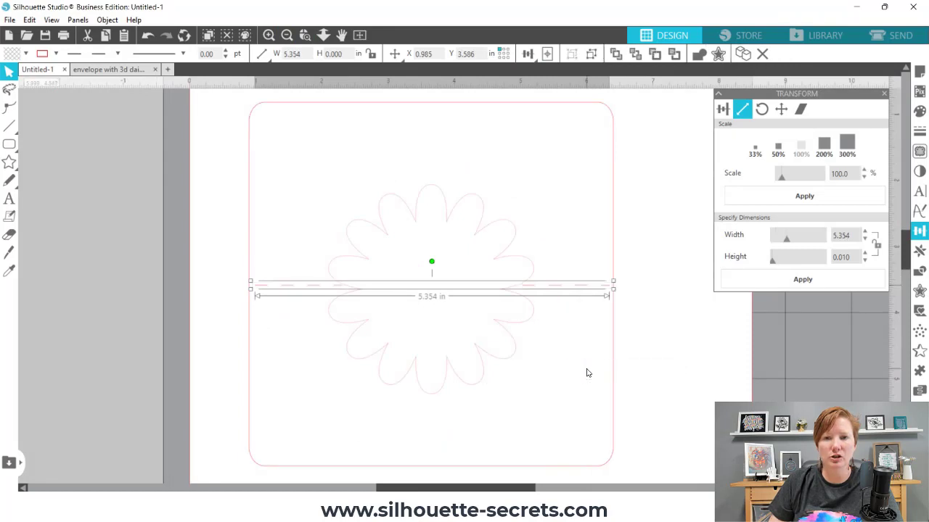
# - Align the grouped dashed segments with the rounded square by their vertical middles
pyautogui.click(613, 306)
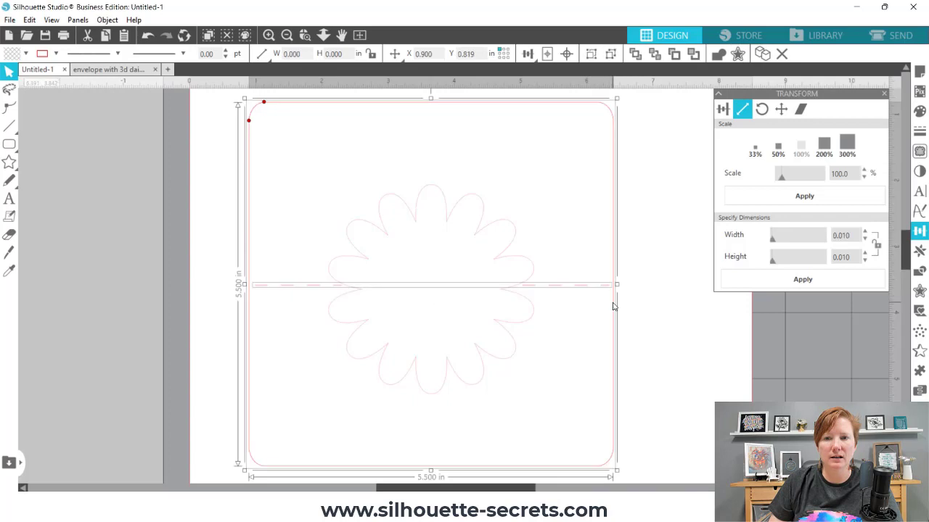
pyautogui.click(532, 56)
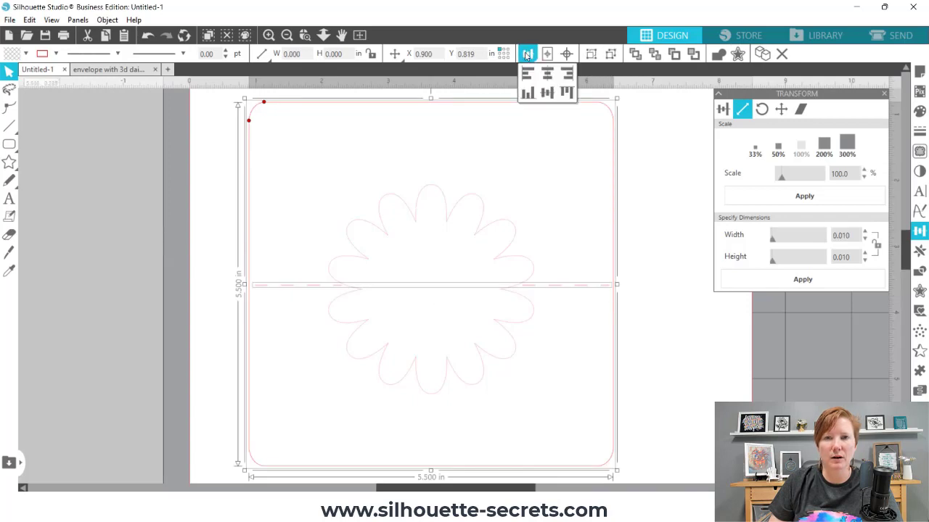
pyautogui.click(548, 94)
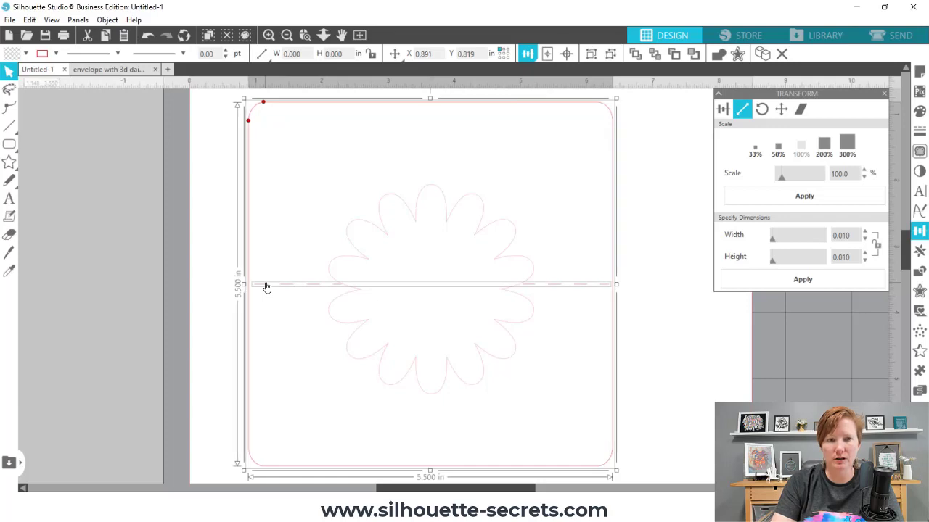
pyautogui.click(274, 309)
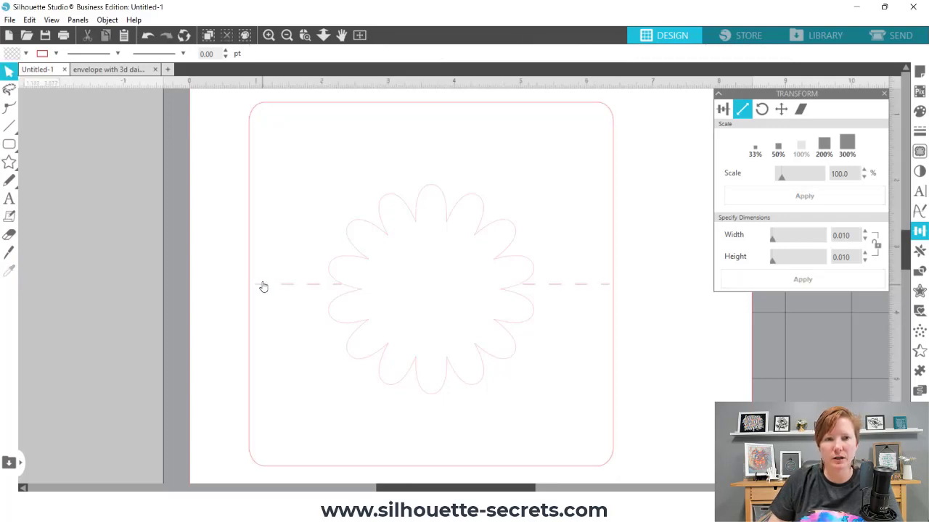
pyautogui.click(268, 286)
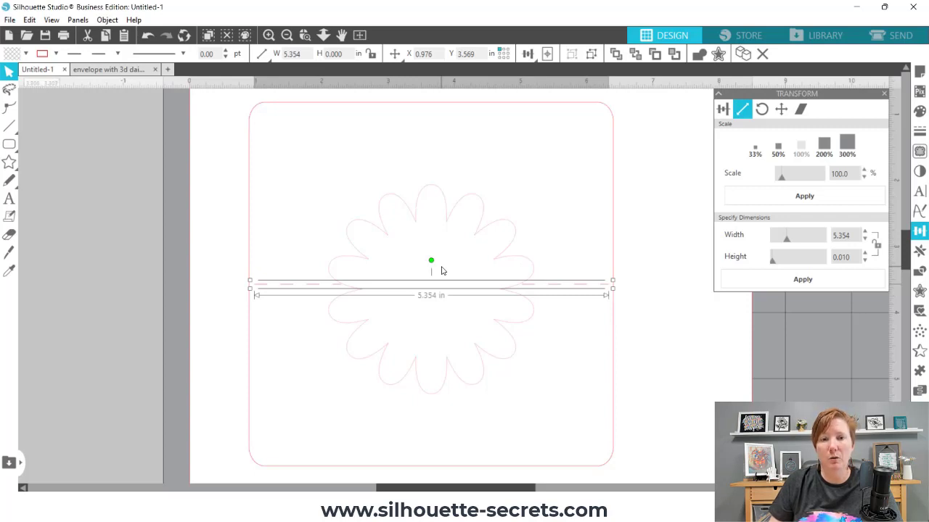
pyautogui.click(572, 244)
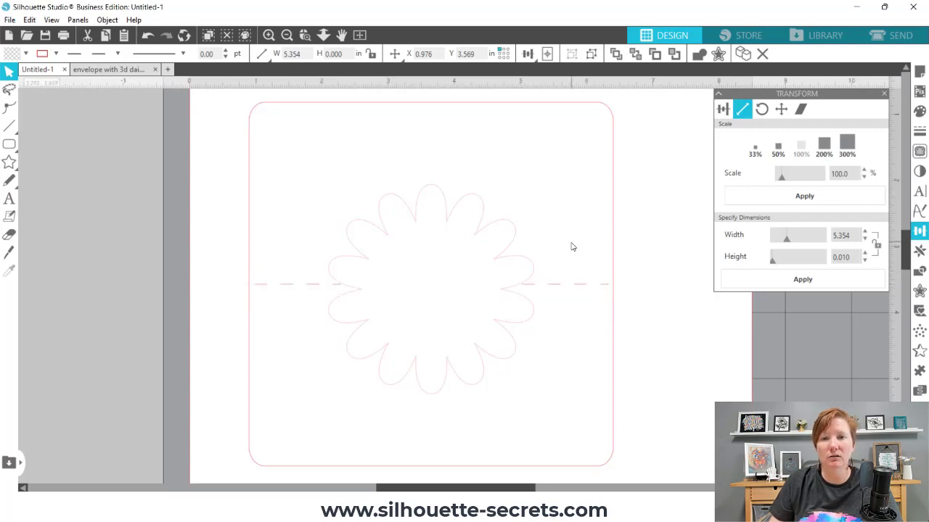
# - Break the daisy outline where the left dashed segment meets it and pull the lower loose end away from the cut
pyautogui.click(346, 290)
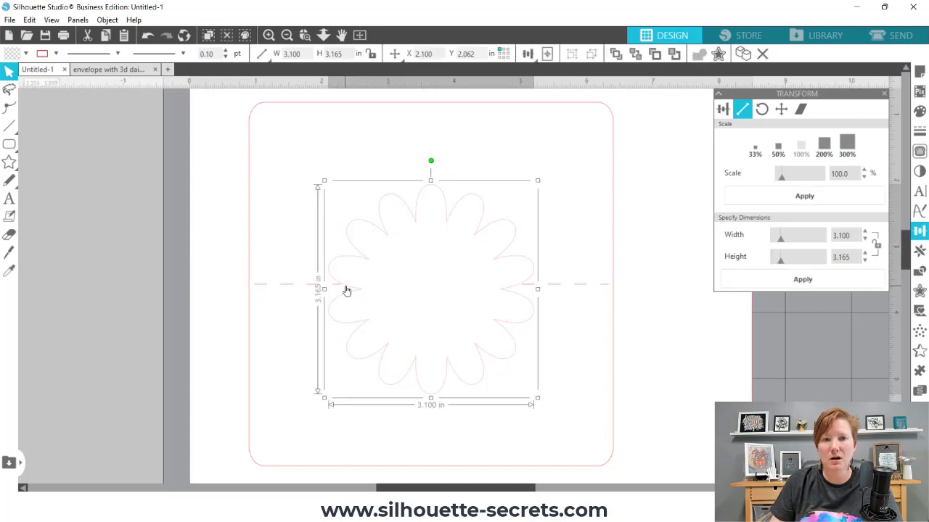
pyautogui.doubleClick(345, 289)
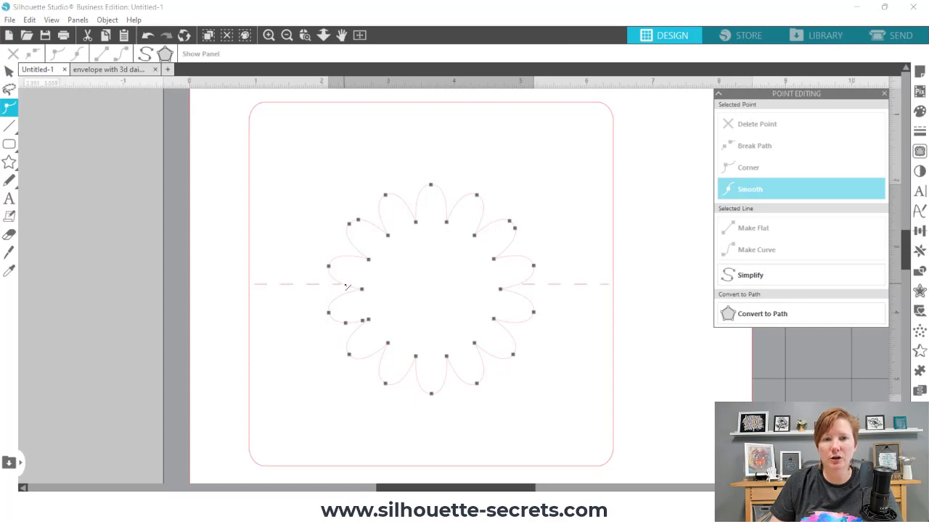
pyautogui.click(305, 35)
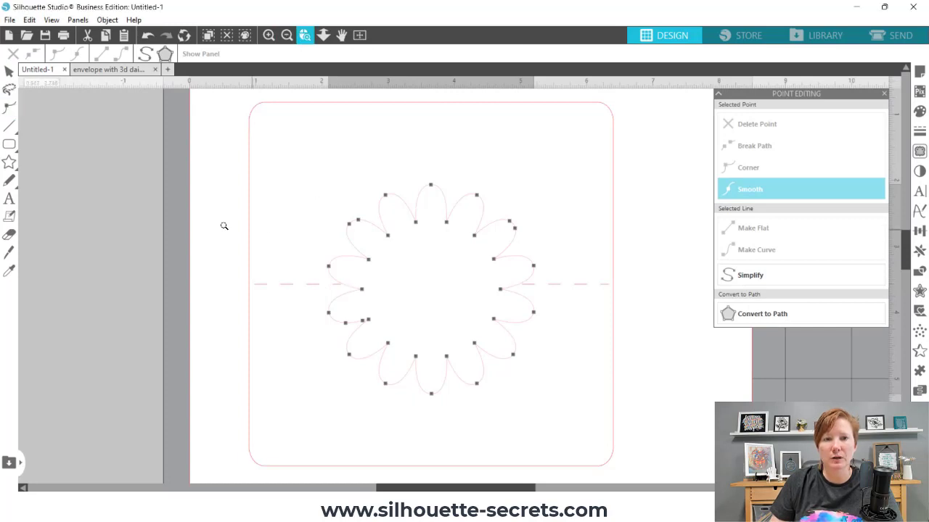
pyautogui.click(537, 347)
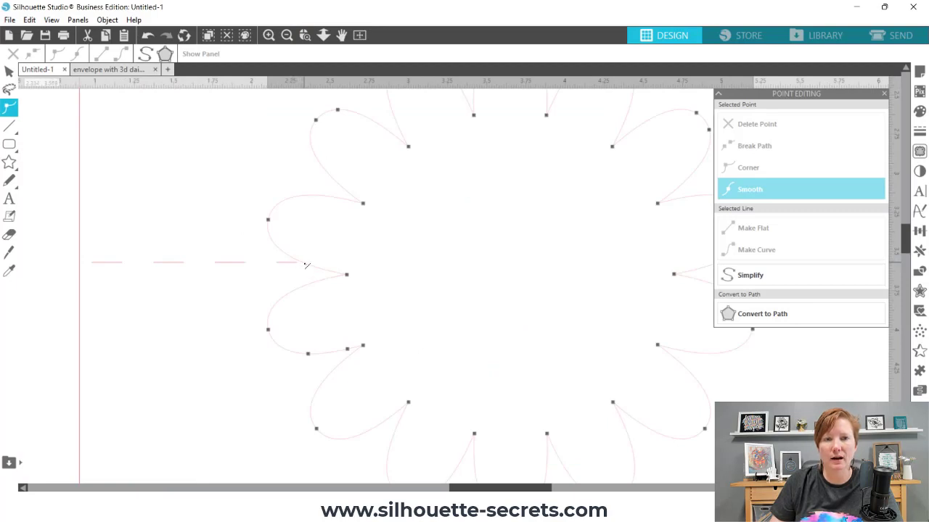
pyautogui.doubleClick(305, 265)
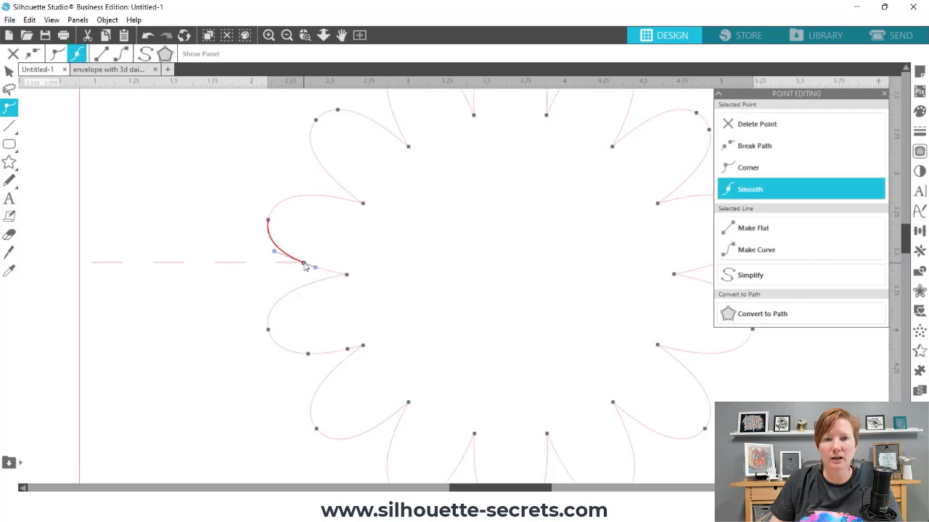
pyautogui.click(753, 148)
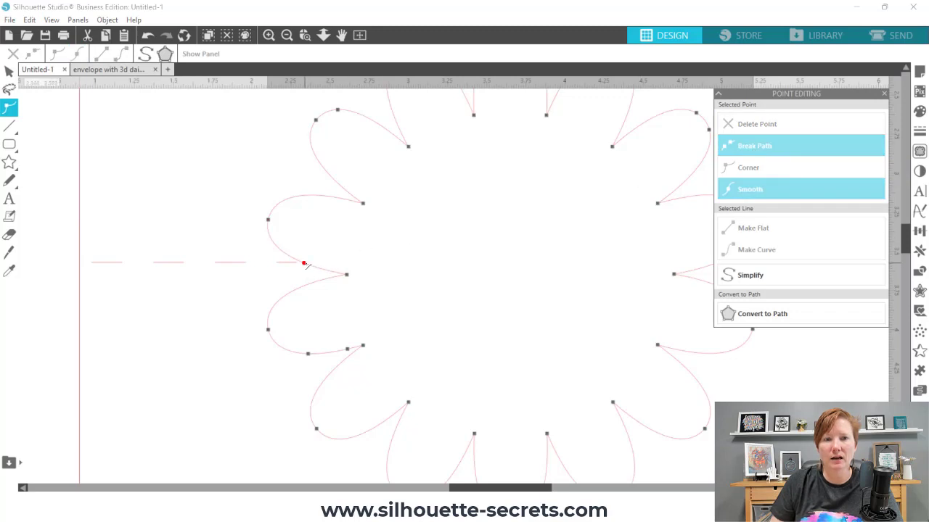
pyautogui.moveTo(308, 267); pyautogui.dragTo(306, 281)
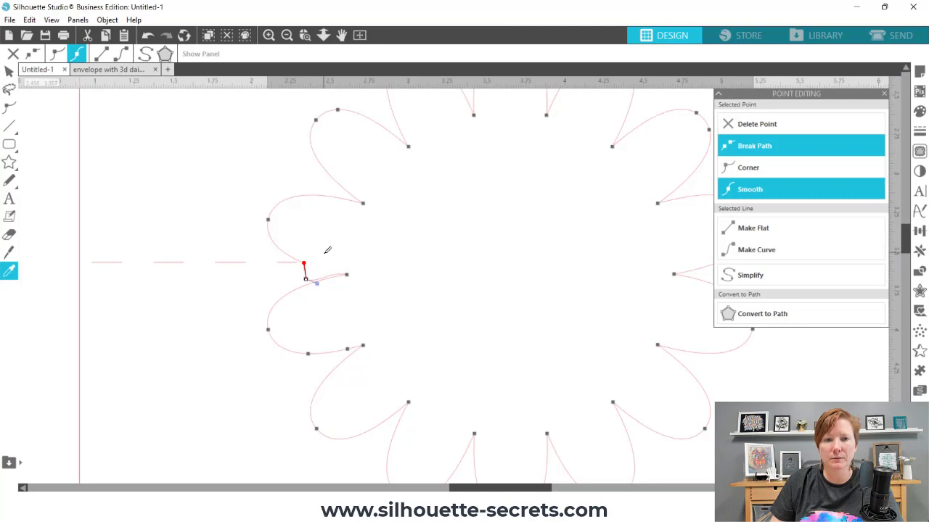
pyautogui.hotkey('ctrl', 'z')
pyautogui.moveTo(305, 267); pyautogui.dragTo(232, 310)
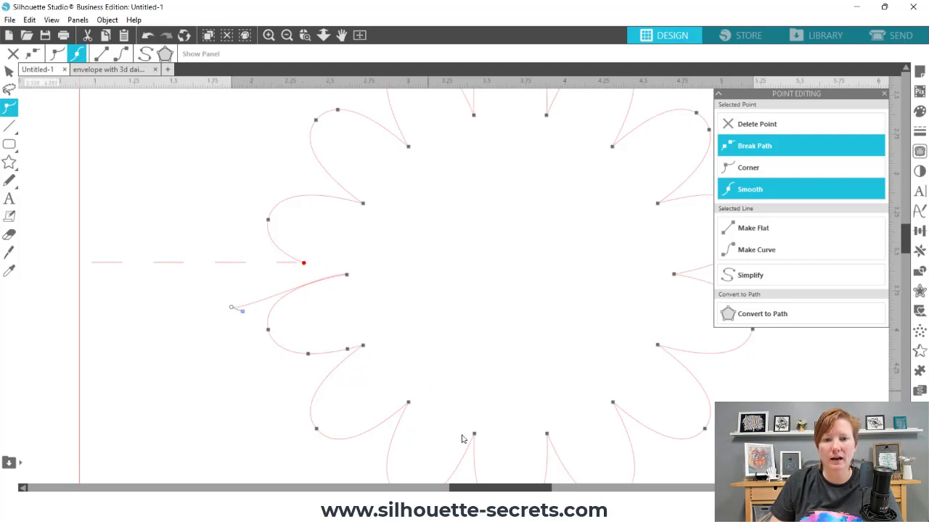
# - Break the daisy outline where the right dashed segment meets it and pull the lower loose end away from the cut
pyautogui.moveTo(478, 490); pyautogui.dragTo(512, 489)
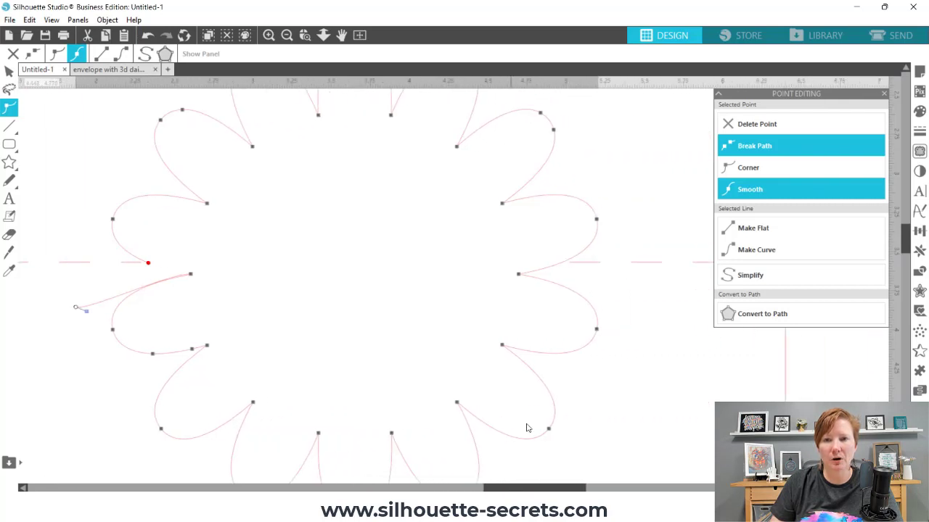
pyautogui.click(563, 265)
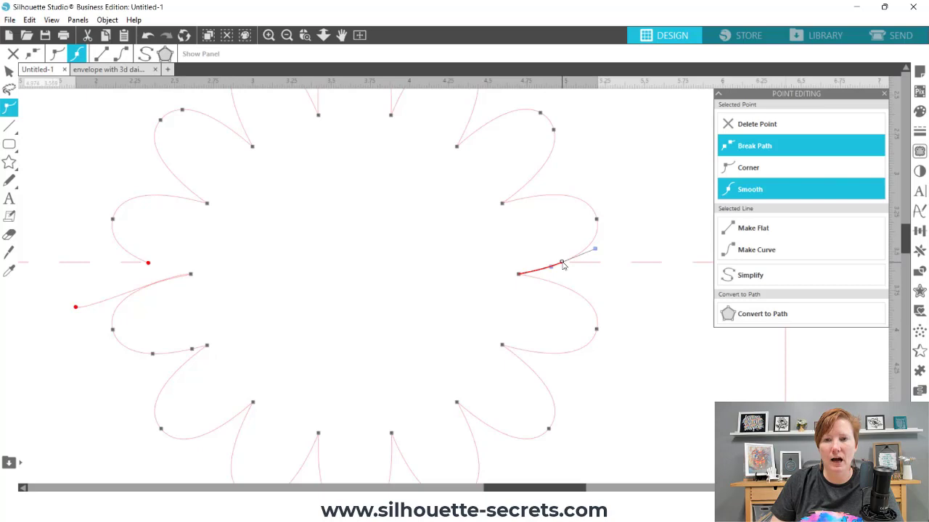
pyautogui.click(750, 152)
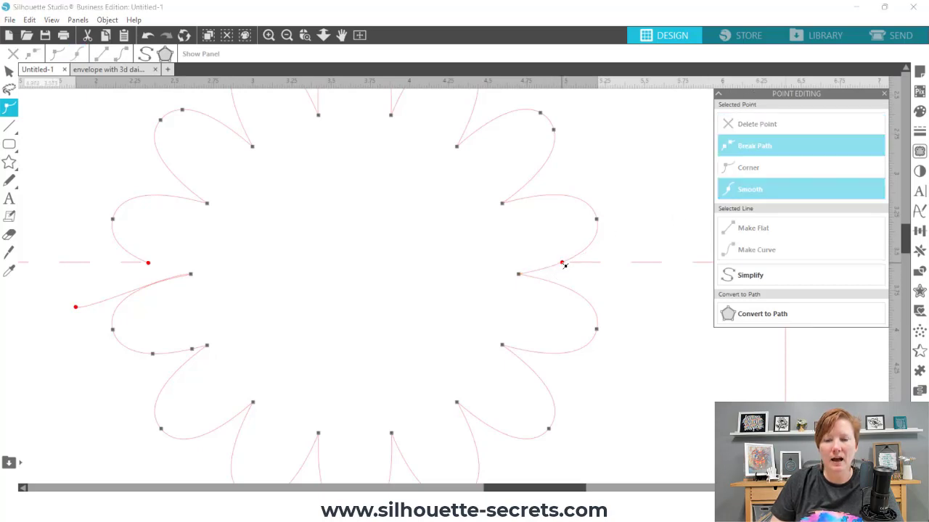
pyautogui.moveTo(564, 265); pyautogui.dragTo(608, 291)
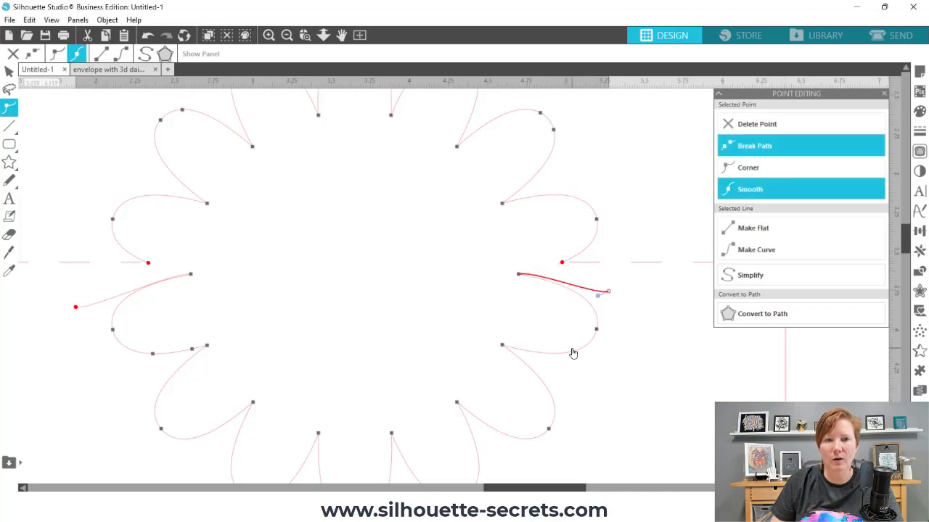
# - Delete all the daisy's points below the dashed fold line and check the remaining shapes in the cut preview
pyautogui.click(287, 36)
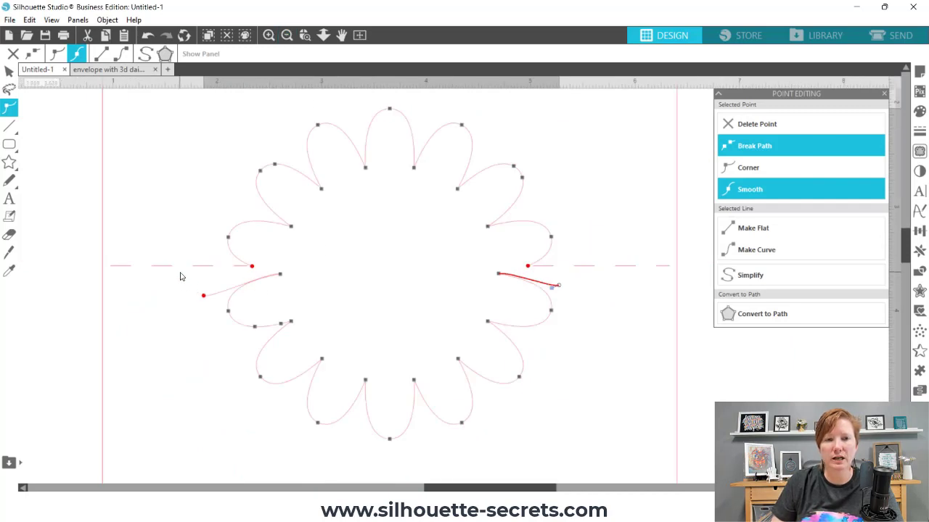
pyautogui.moveTo(182, 274); pyautogui.dragTo(584, 461)
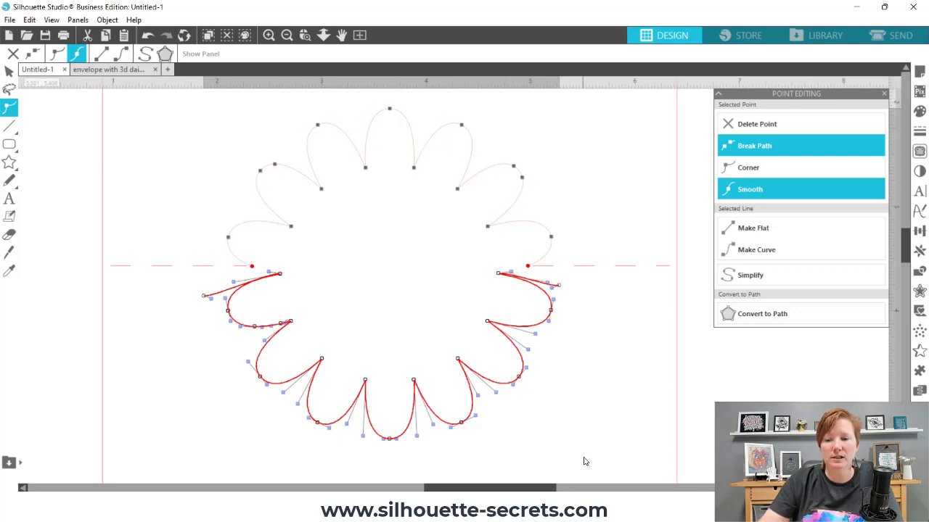
pyautogui.press('Delete')
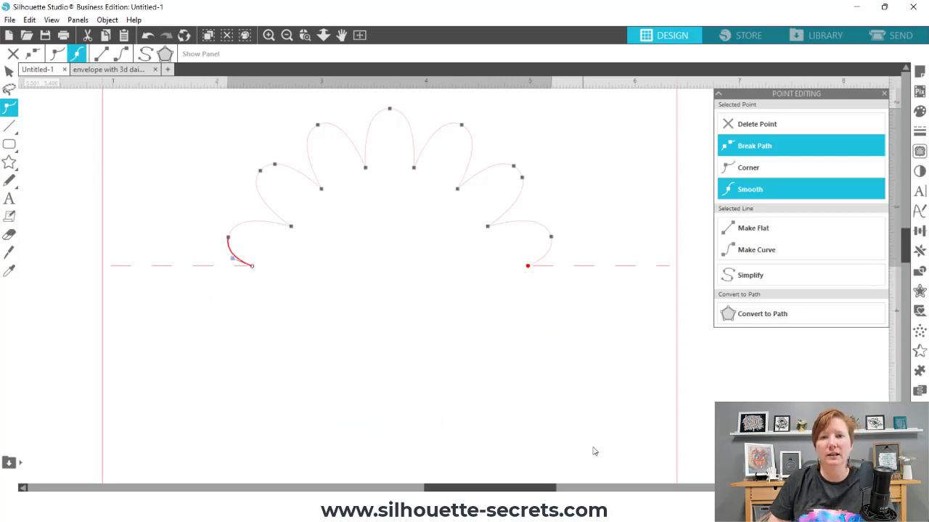
pyautogui.click(503, 373)
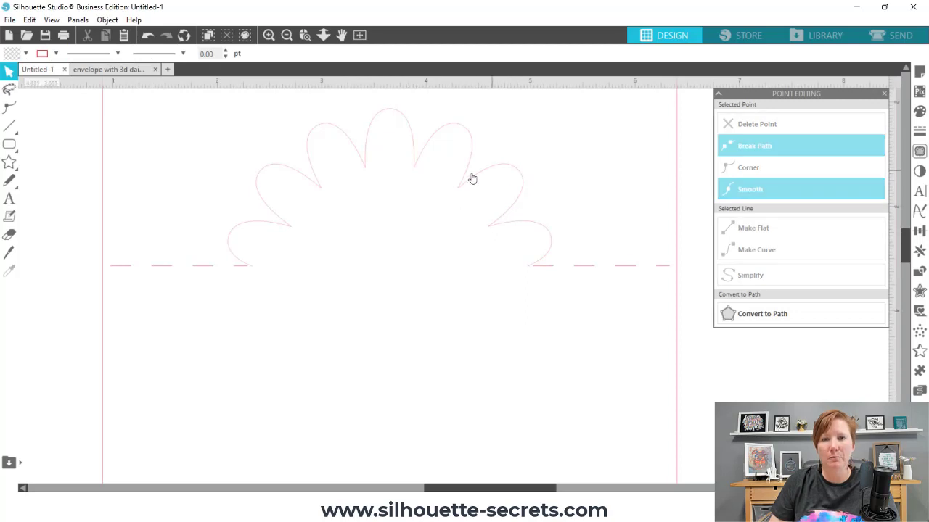
pyautogui.click(892, 38)
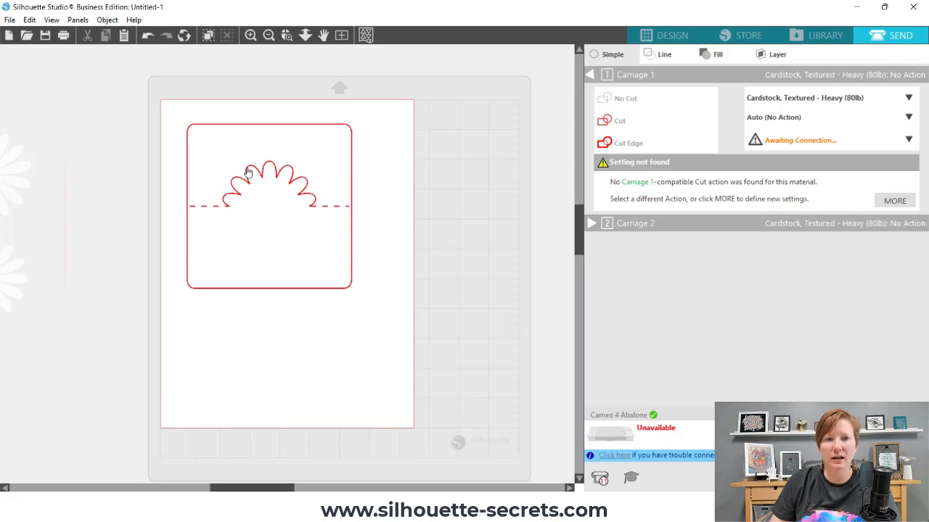
pyautogui.click(671, 35)
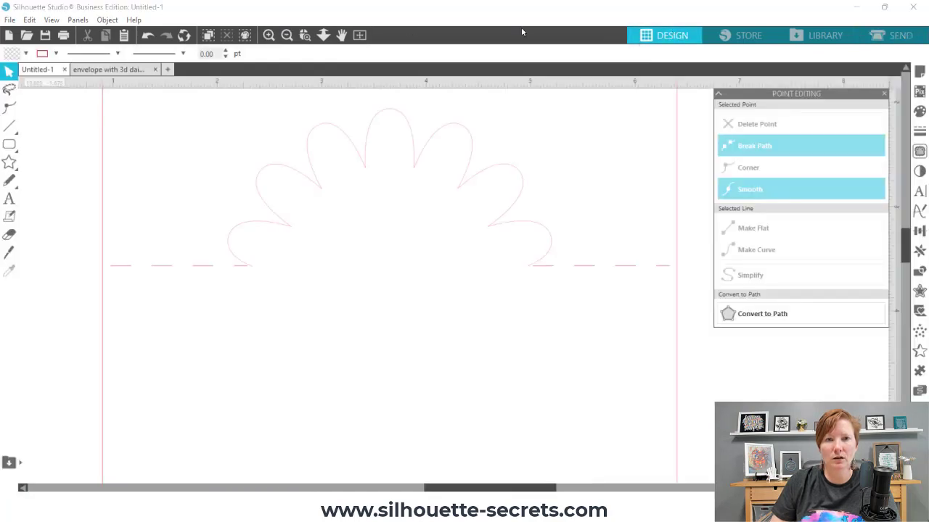
# - Ungroup the dashed segments and shift the left one slightly outward to X 0.947 in, nearer the square's left edge
pyautogui.click(239, 269)
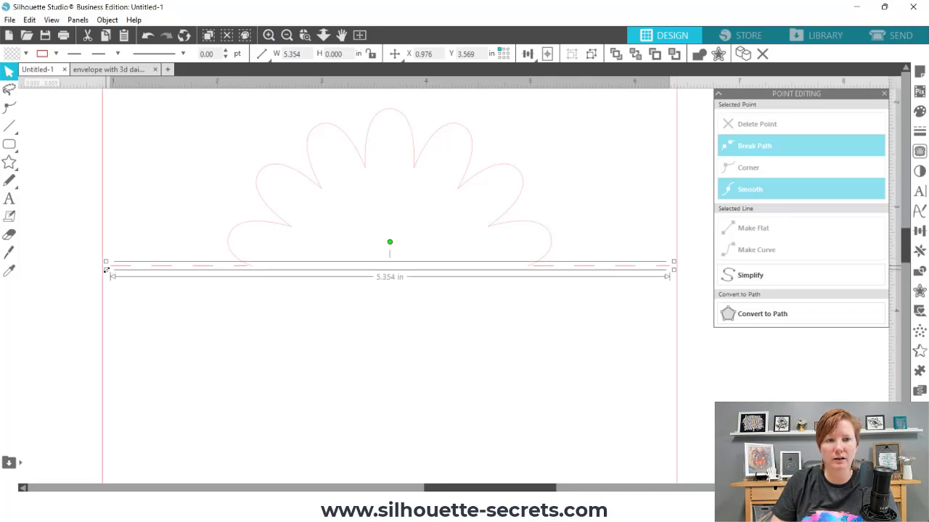
pyautogui.rightClick(206, 268)
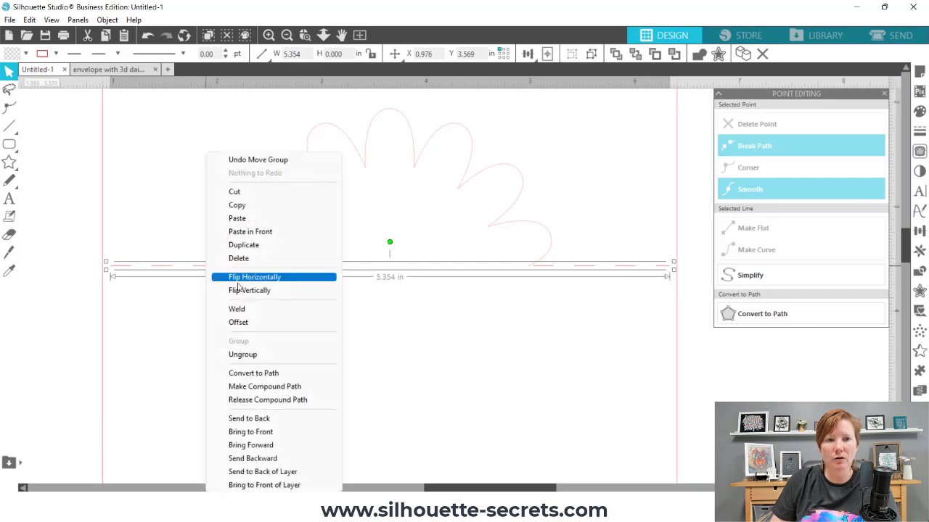
pyautogui.click(245, 354)
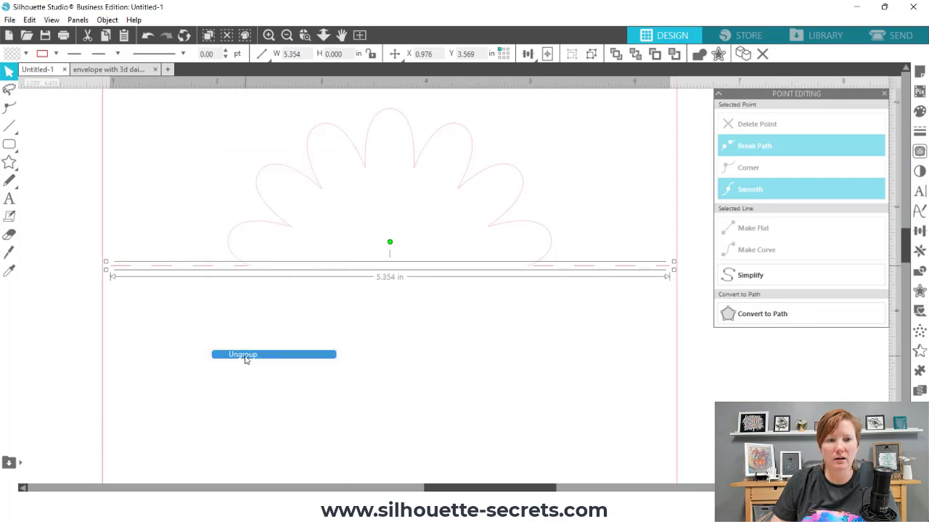
pyautogui.click(243, 273)
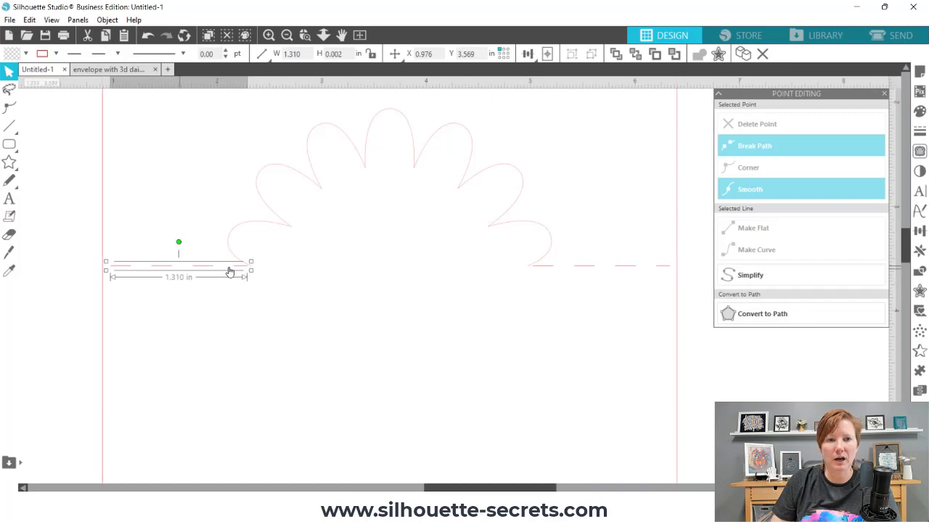
pyautogui.moveTo(206, 274); pyautogui.dragTo(204, 274)
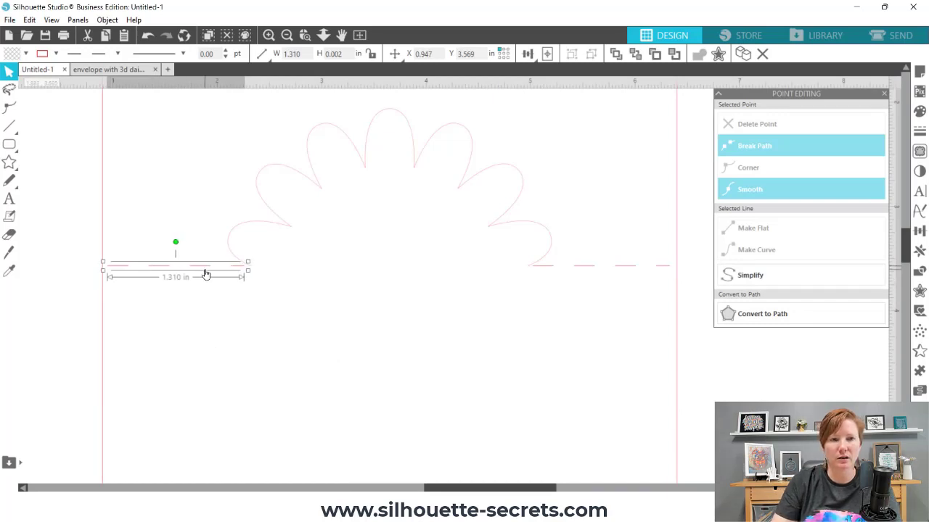
# - Group the left and right dashed segments into a single fold line
pyautogui.click(557, 272)
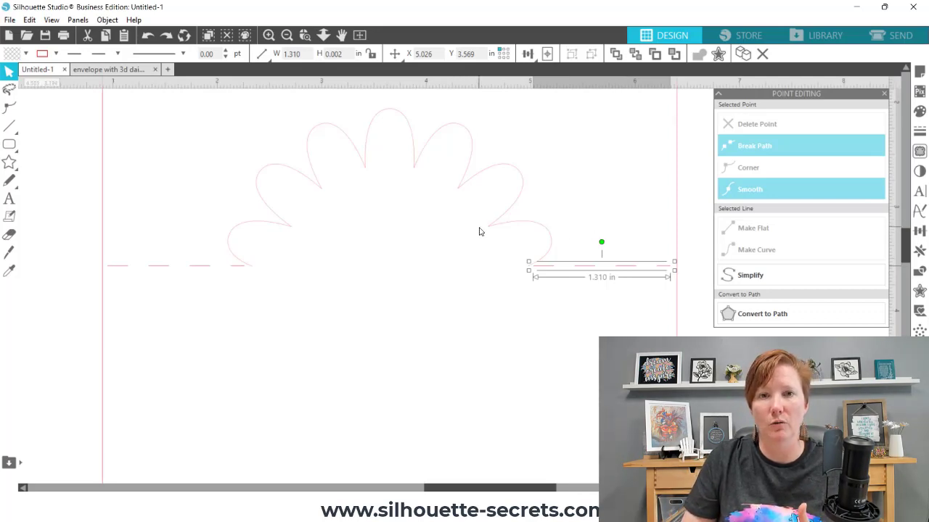
pyautogui.keyDown('shift'); pyautogui.click(203, 266); pyautogui.keyUp('shift')
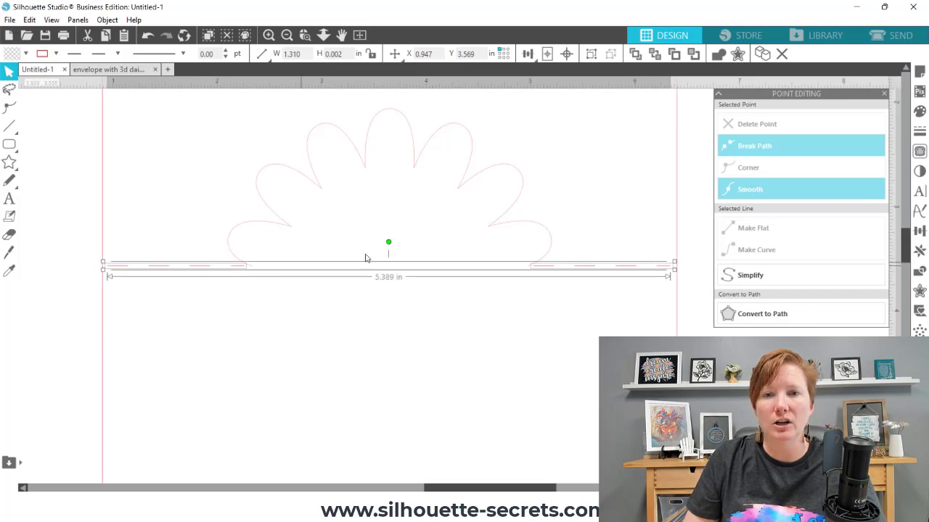
pyautogui.rightClick(543, 271)
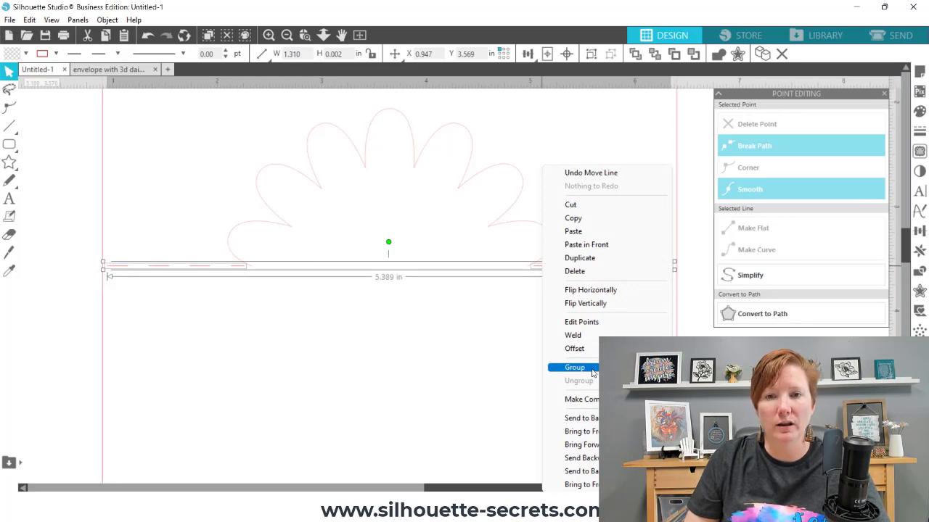
pyautogui.click(575, 368)
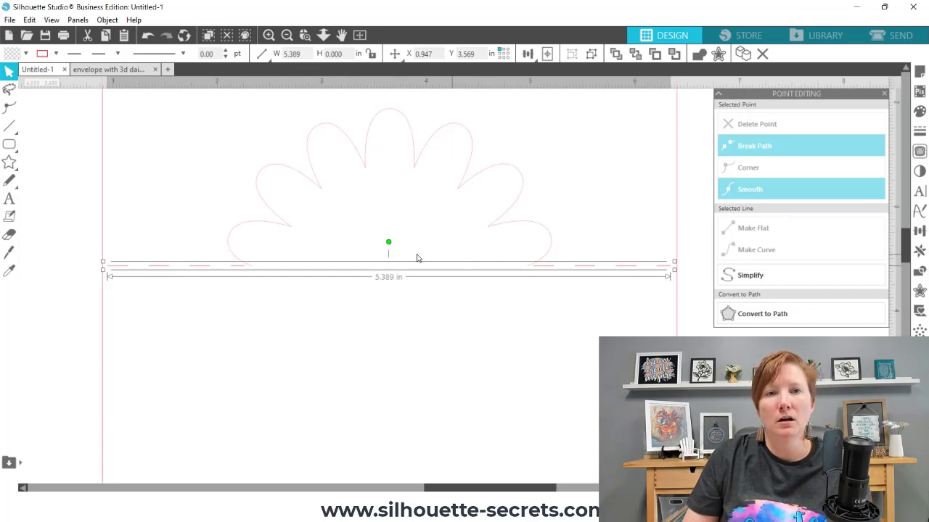
# - Place the larger grey daisy on the card so its upper petals sit inside the half-daisy cut line
pyautogui.click(359, 35)
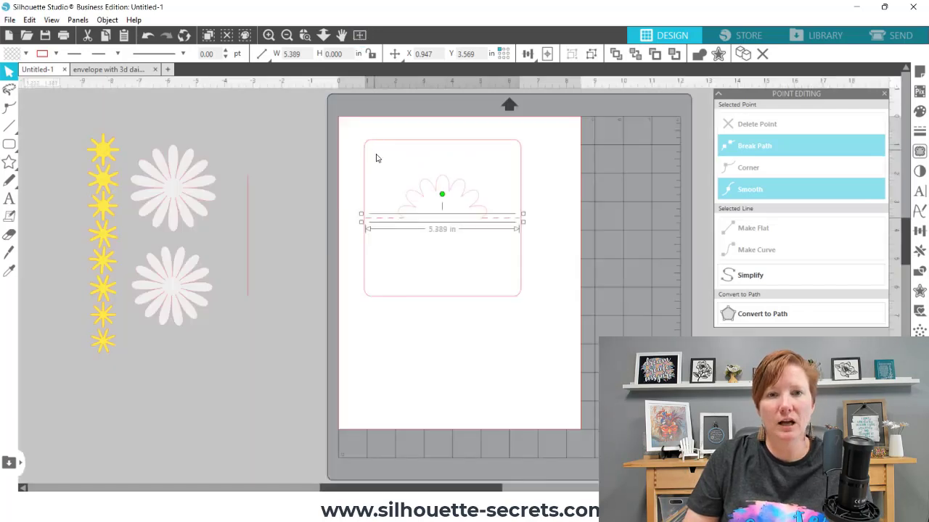
pyautogui.click(317, 231)
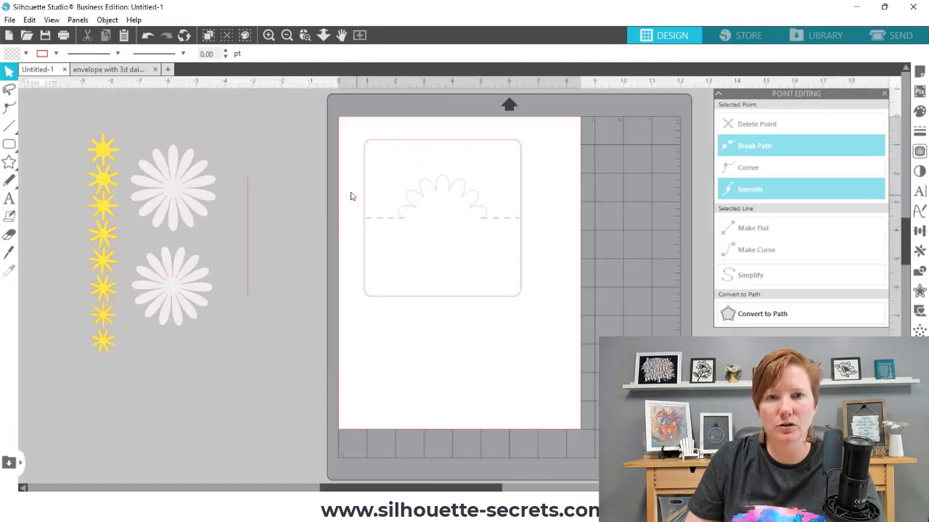
pyautogui.moveTo(193, 191); pyautogui.dragTo(459, 223)
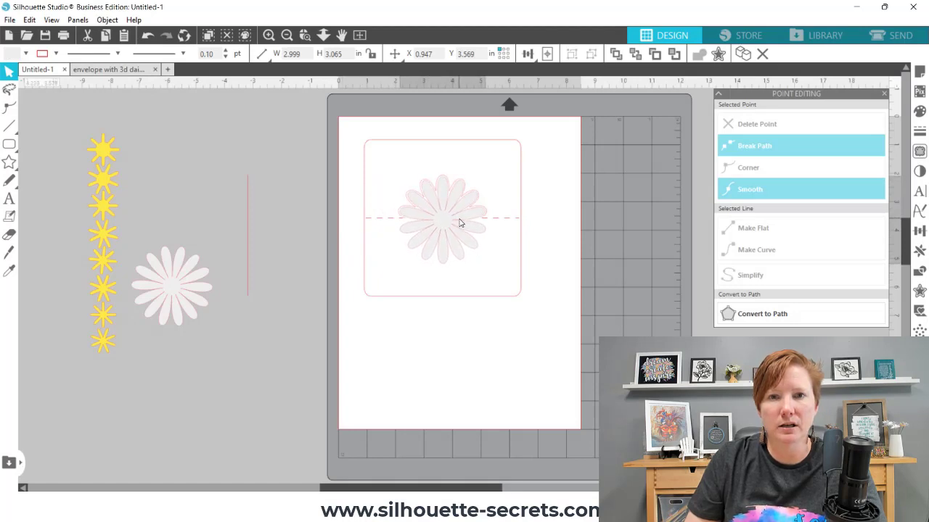
# - Fill the smaller daisy with lime green and stack it over the larger grey daisy on the card
pyautogui.moveTo(184, 271); pyautogui.dragTo(436, 224)
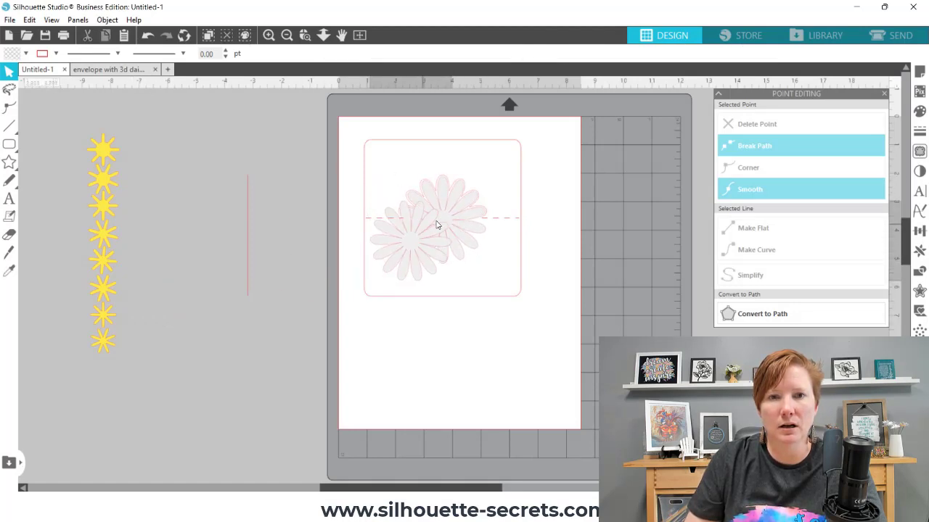
pyautogui.moveTo(315, 223); pyautogui.dragTo(345, 355)
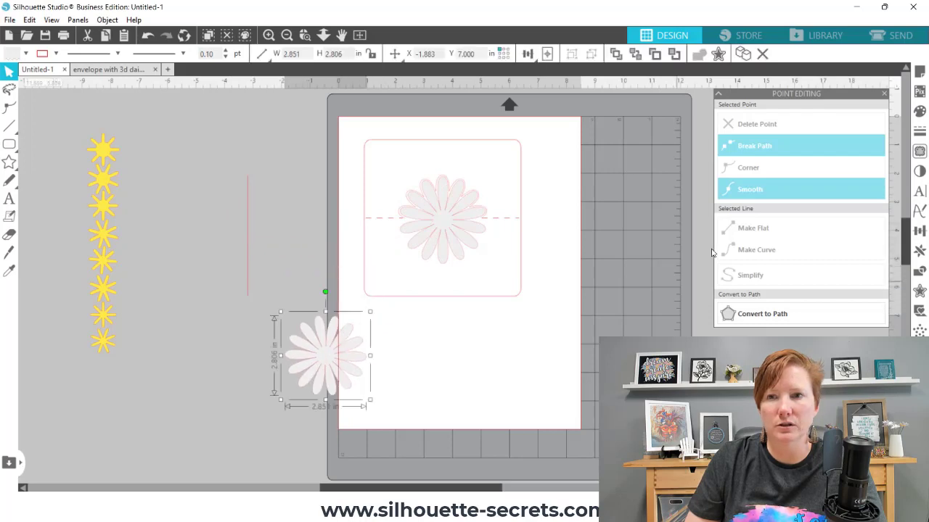
pyautogui.click(919, 108)
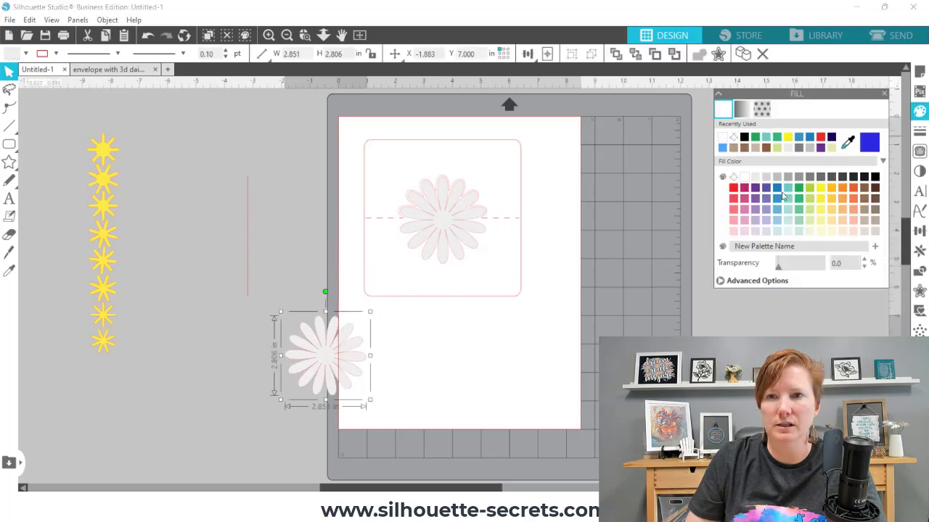
pyautogui.click(811, 190)
pyautogui.moveTo(332, 367); pyautogui.dragTo(449, 228)
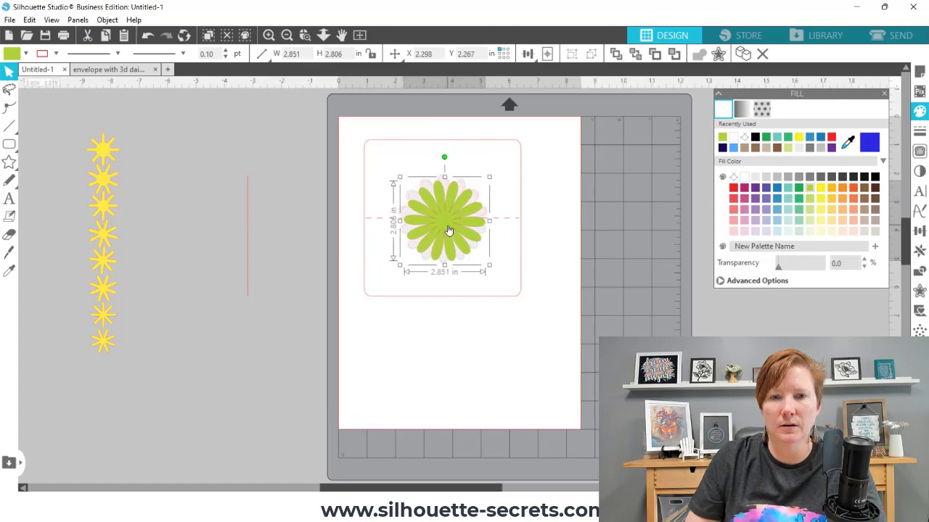
# - Shift the column of yellow flower centers slightly toward the page and move the green daisy off the card into the area beside the page
pyautogui.moveTo(99, 156); pyautogui.dragTo(141, 182)
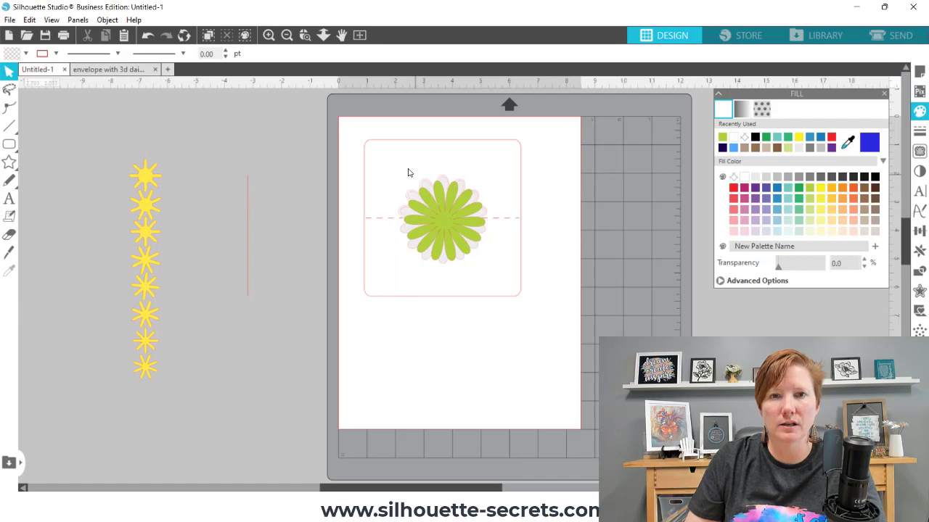
pyautogui.click(304, 35)
pyautogui.moveTo(354, 133); pyautogui.dragTo(564, 333)
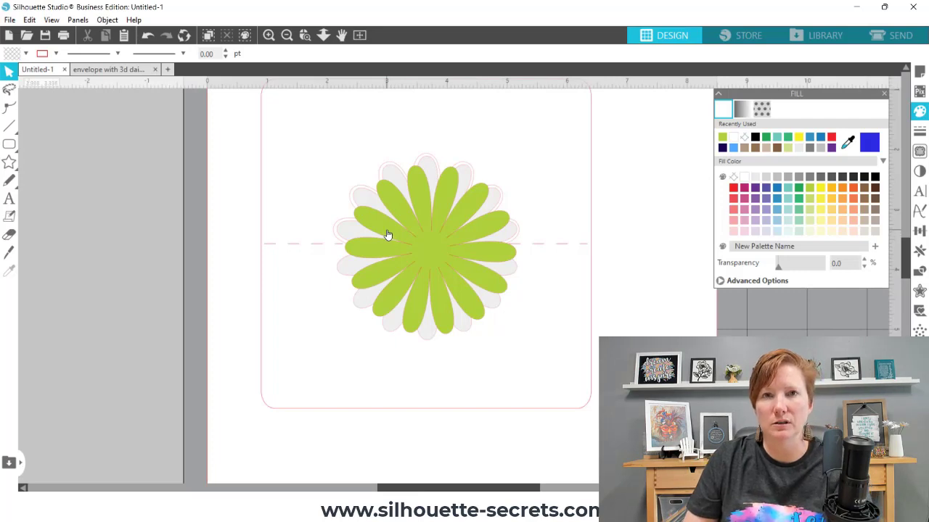
pyautogui.click(430, 169)
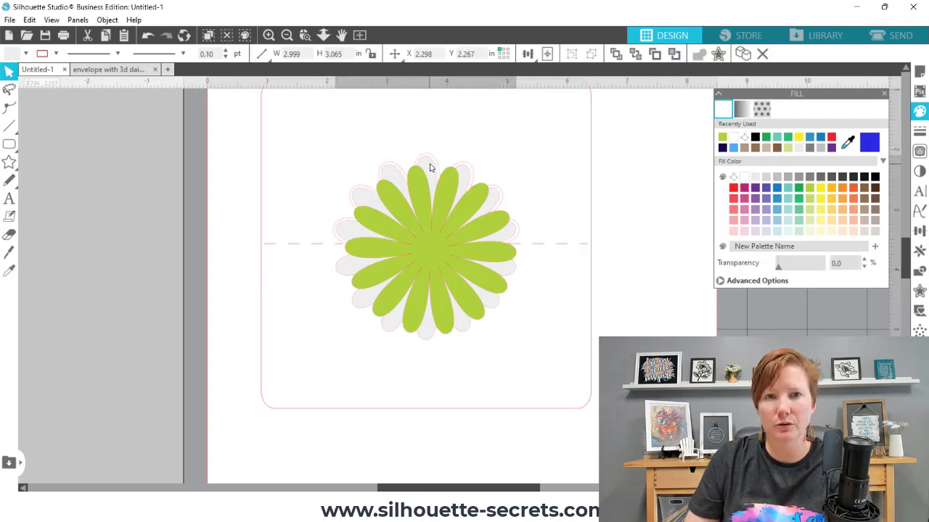
pyautogui.click(417, 190)
pyautogui.moveTo(416, 189); pyautogui.dragTo(54, 225)
pyautogui.click(510, 210)
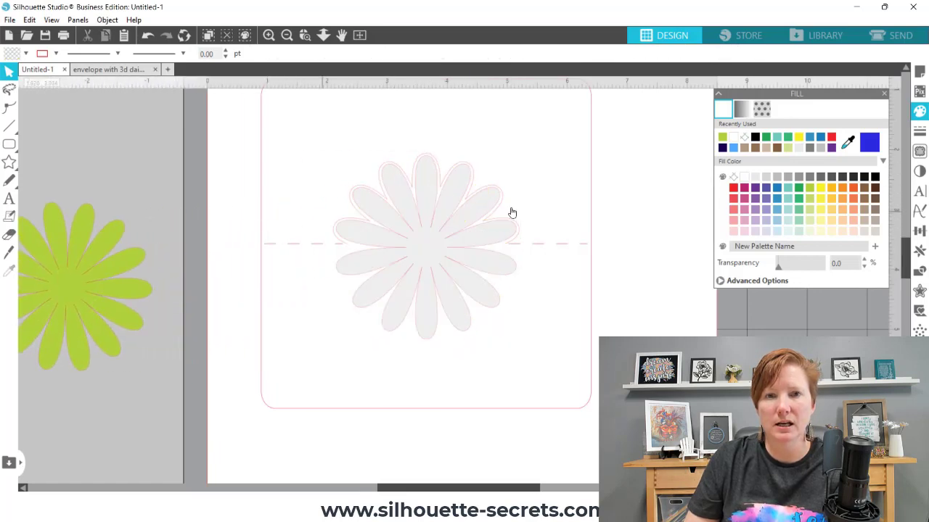
# - Move the 4.25 in vertical line onto the page just outside the card's left edge, at about X 0.672 in, Y 2.047 in
pyautogui.click(425, 250)
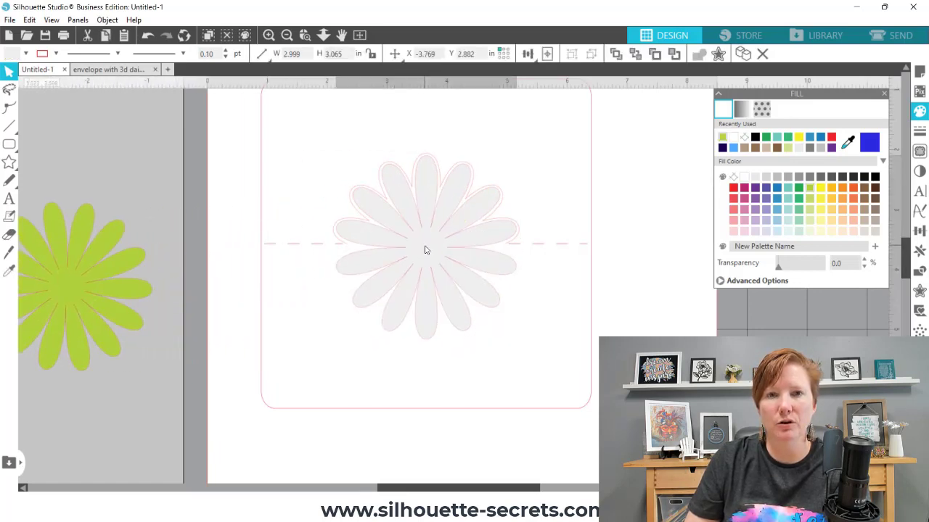
pyautogui.click(425, 251)
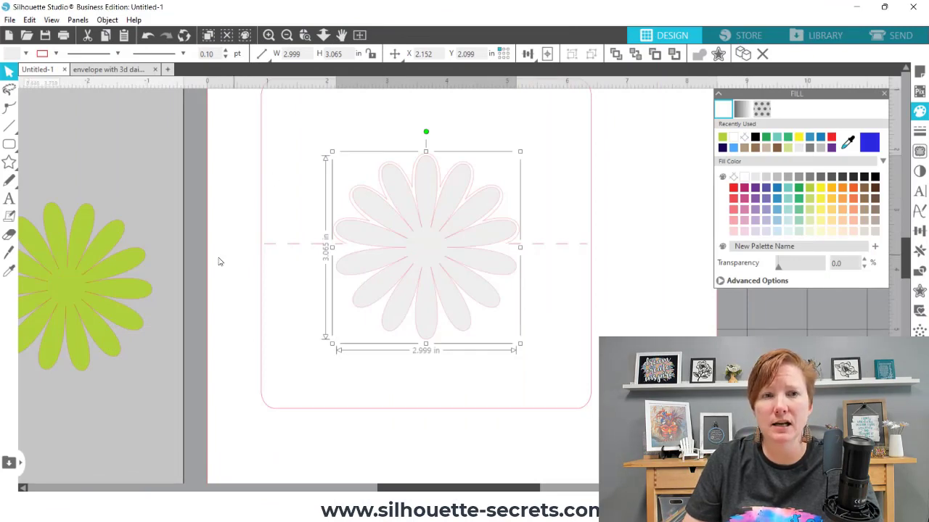
pyautogui.click(286, 35)
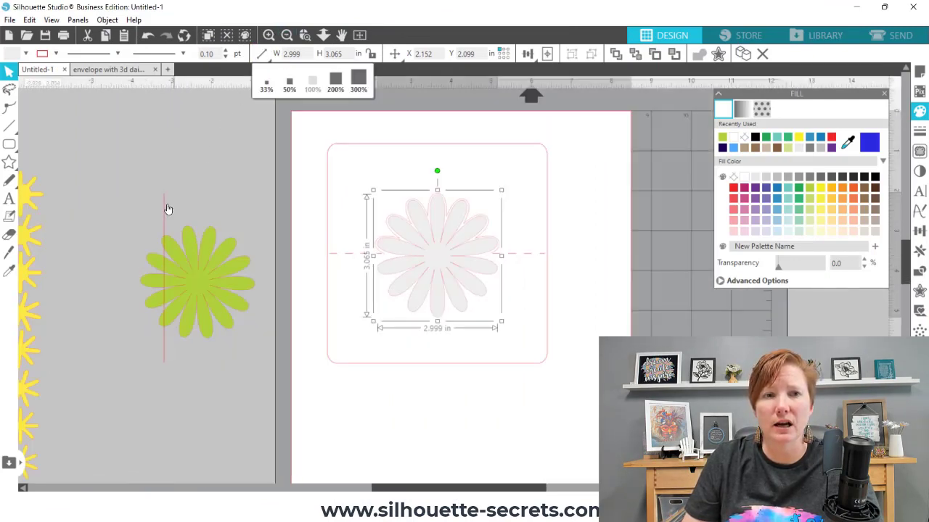
pyautogui.moveTo(242, 218); pyautogui.dragTo(316, 216)
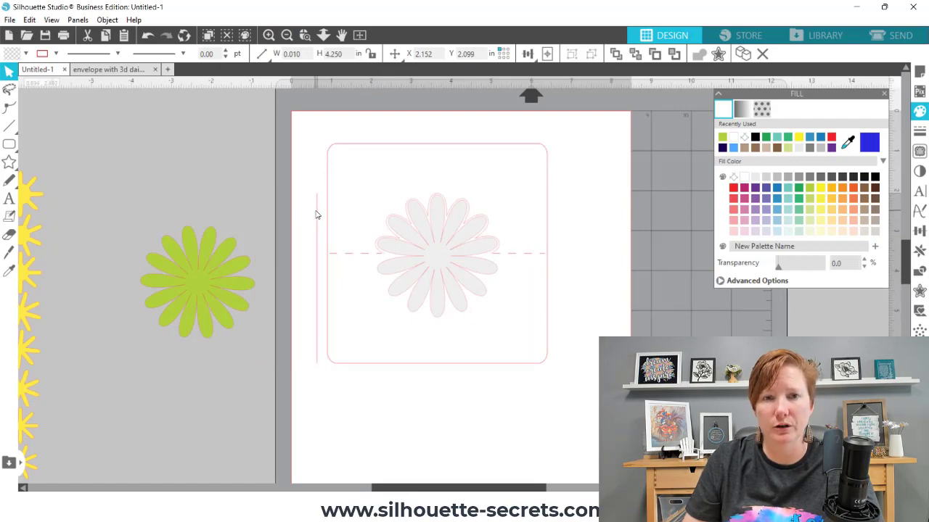
pyautogui.click(316, 215)
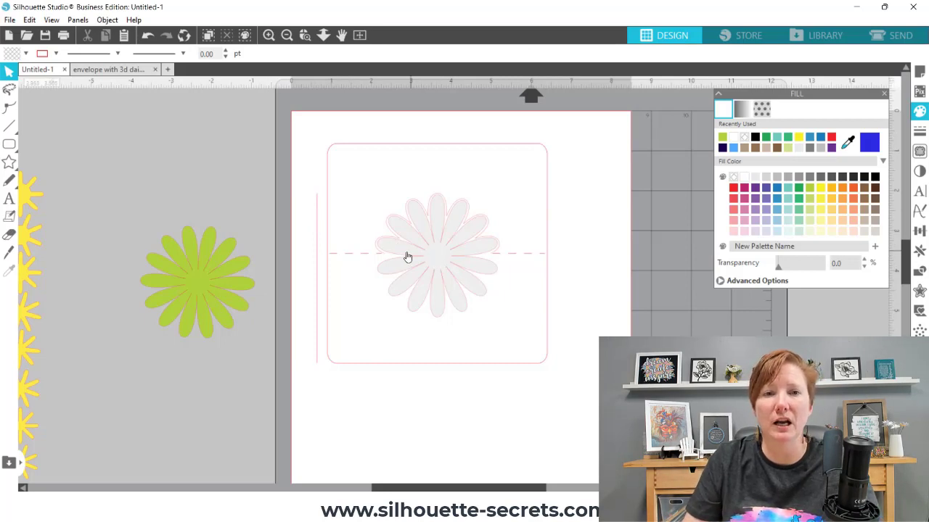
pyautogui.click(317, 274)
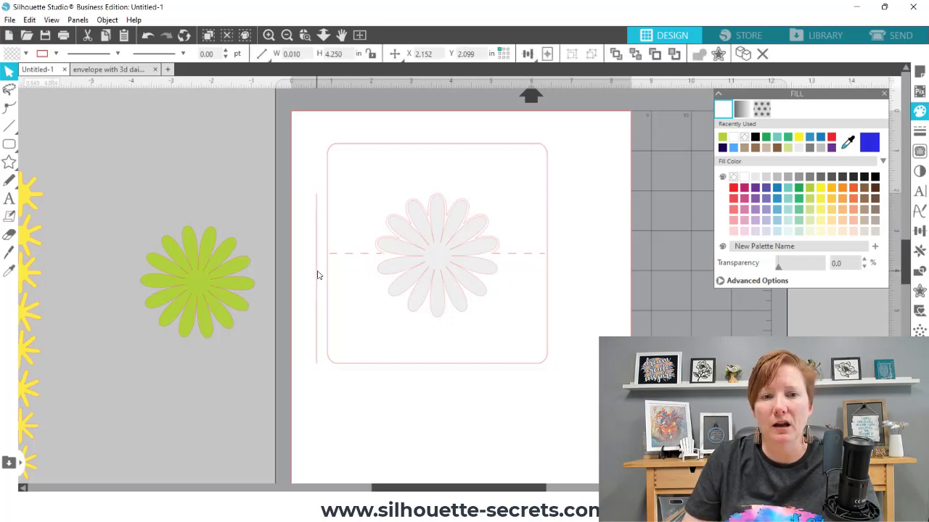
pyautogui.moveTo(317, 274); pyautogui.dragTo(319, 271)
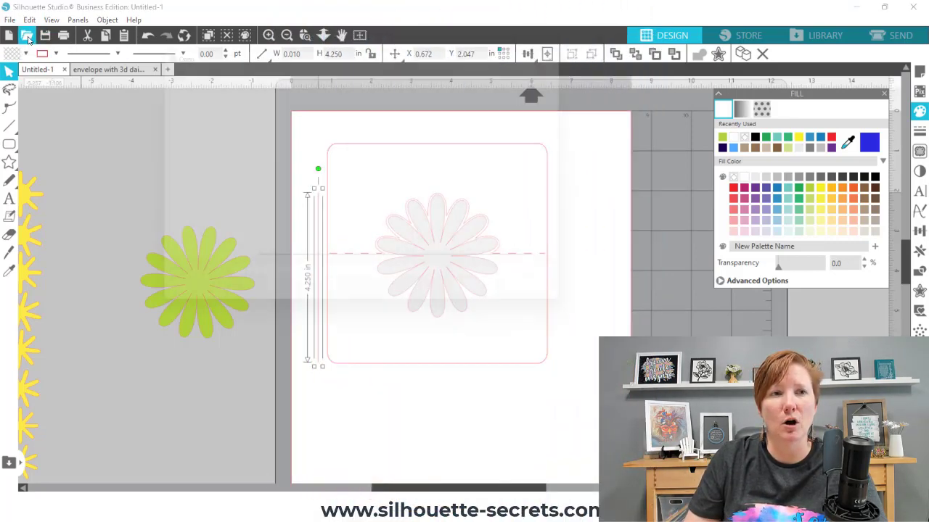
# - Open the Bunny Booty Toppers file and examine the upper-left topper's cut outline and dashed fold in the cut preview
pyautogui.doubleClick(290, 138)
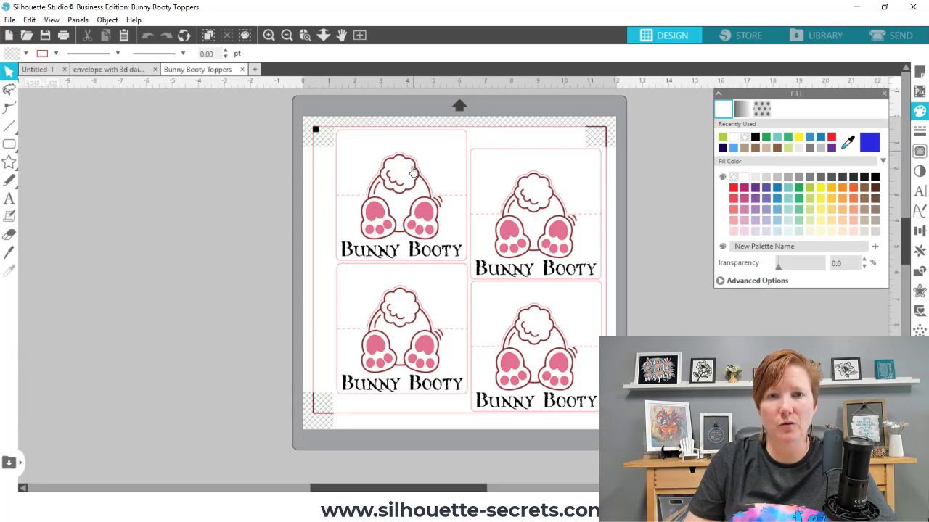
pyautogui.click(378, 189)
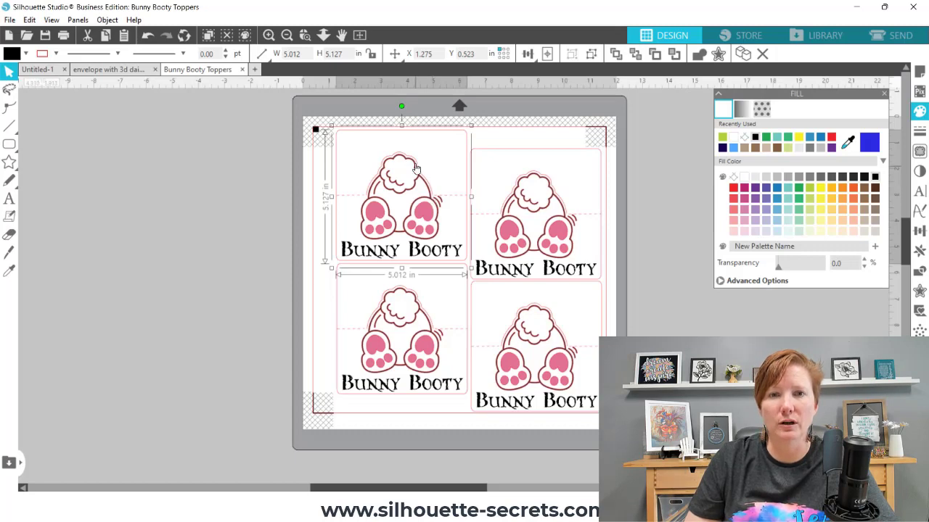
pyautogui.click(884, 39)
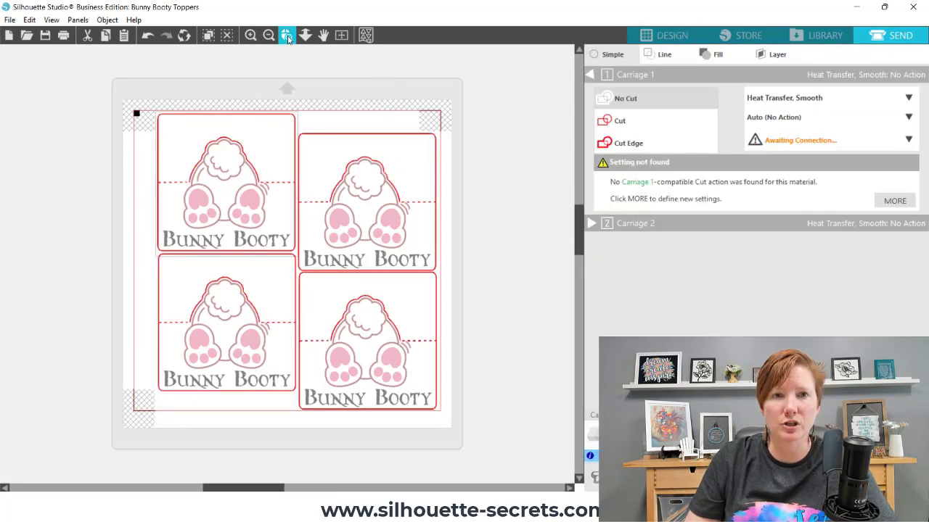
pyautogui.moveTo(284, 239); pyautogui.dragTo(318, 287)
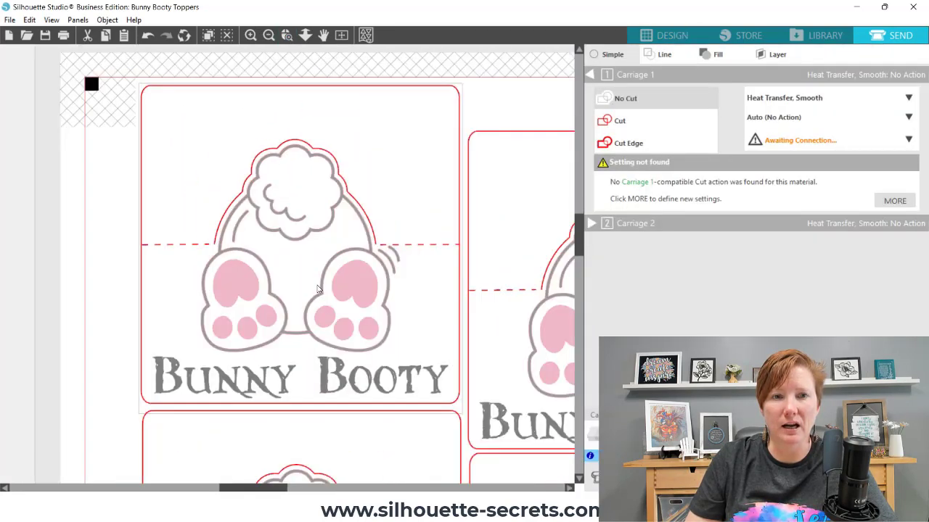